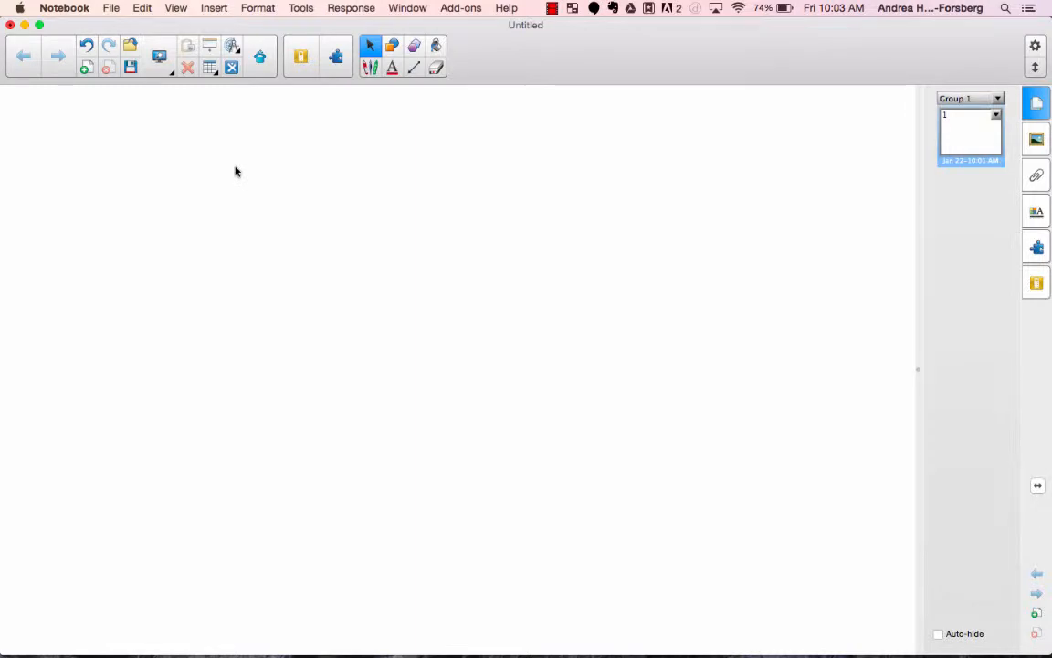
left_click(210, 70)
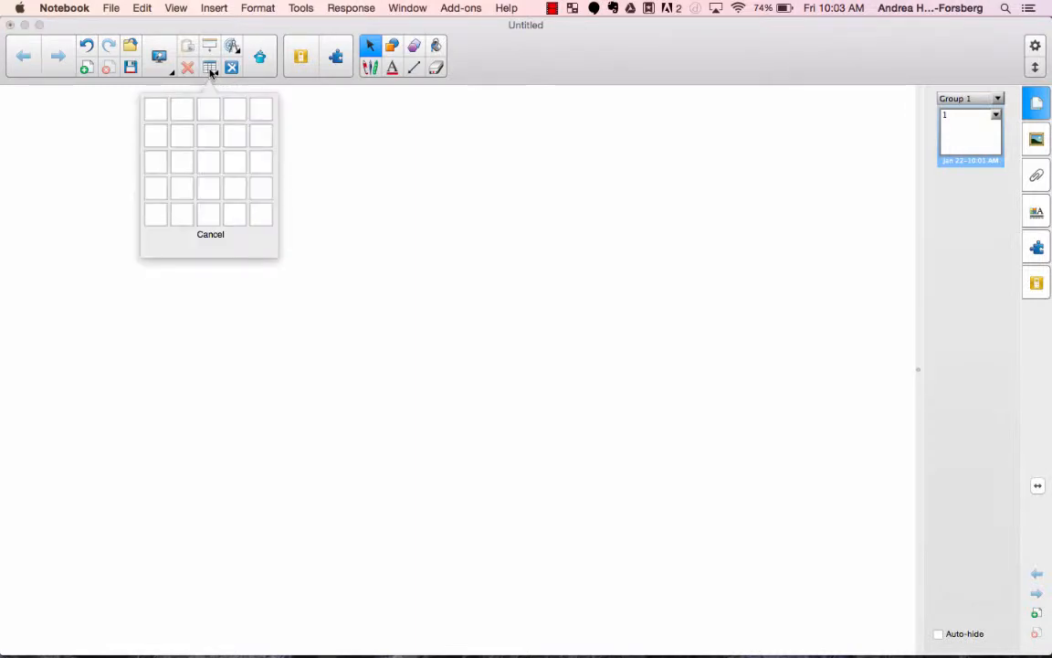
left_click(212, 72)
left_click(218, 6)
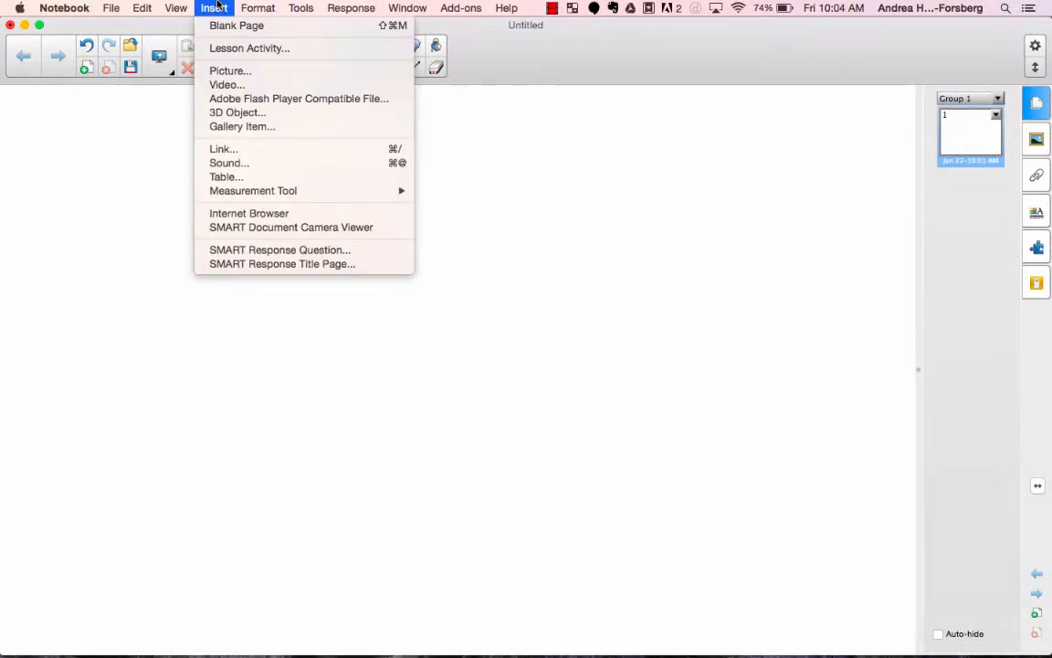
left_click(227, 177)
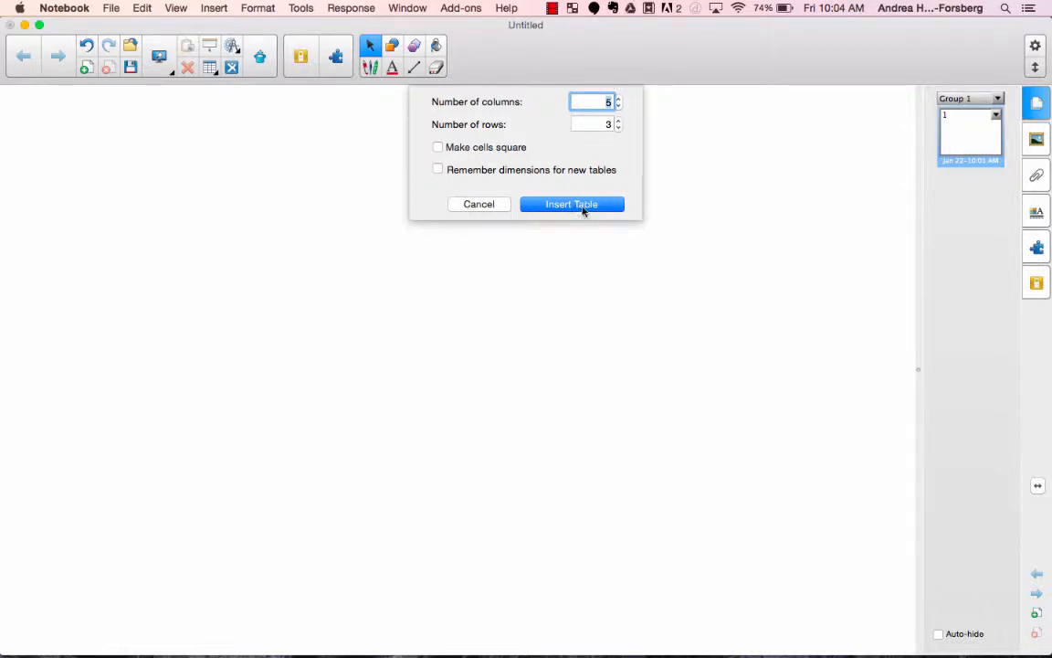
left_click(485, 204)
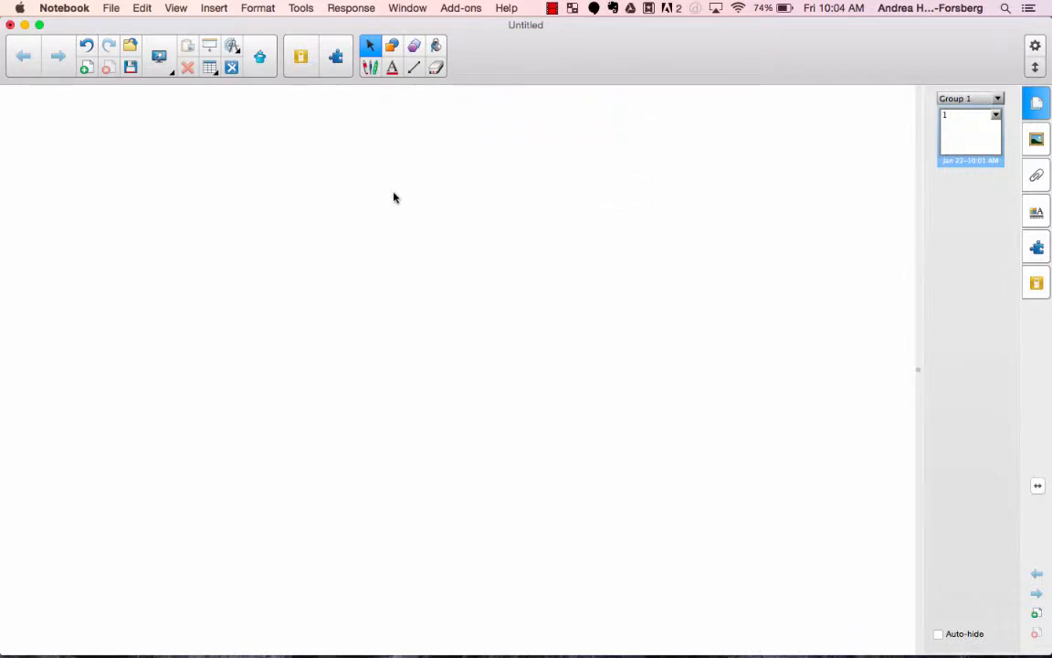
Step: Insert a table with 4 rows and 5 columns on the page and shrink it slightly
left_click(210, 69)
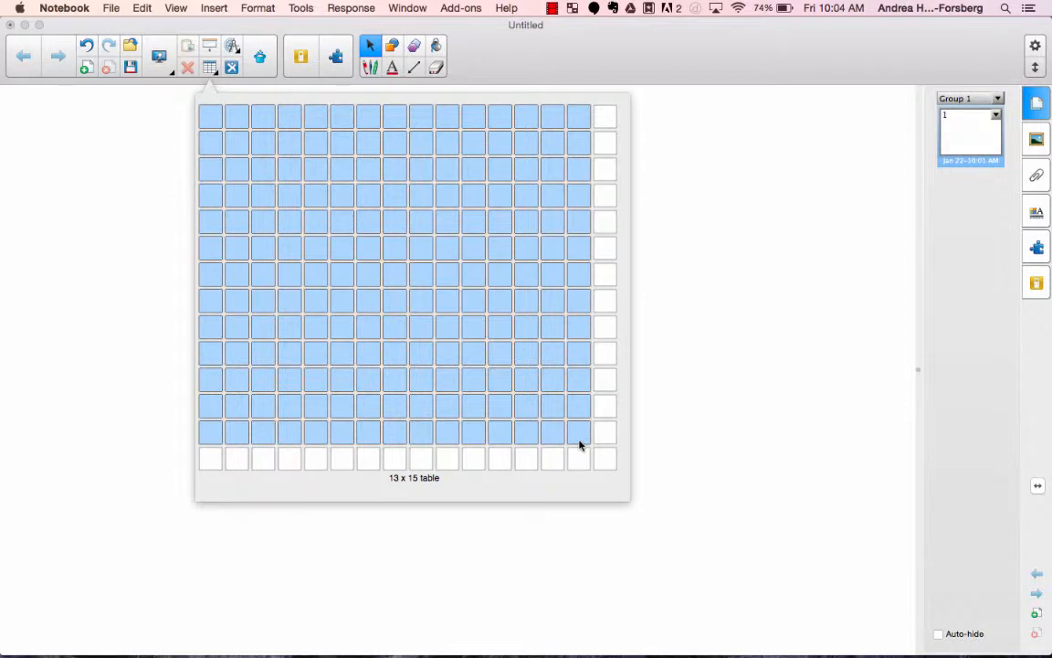
left_click(320, 200)
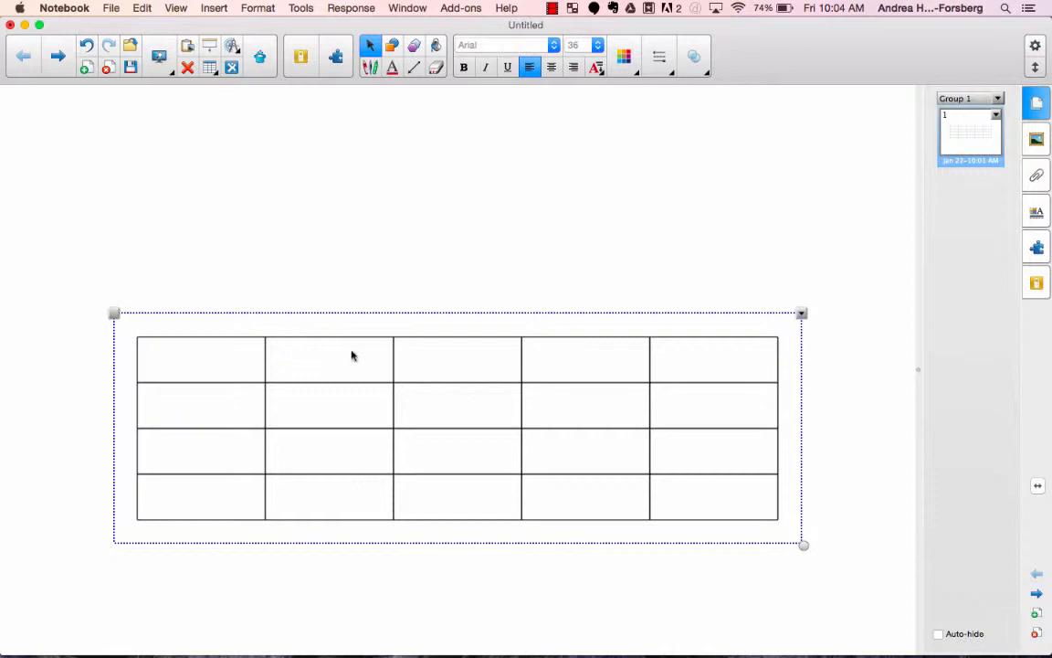
mouse_move(804, 545)
left_mouse_down()
mouse_move(704, 482)
mouse_move(809, 531)
left_mouse_up()
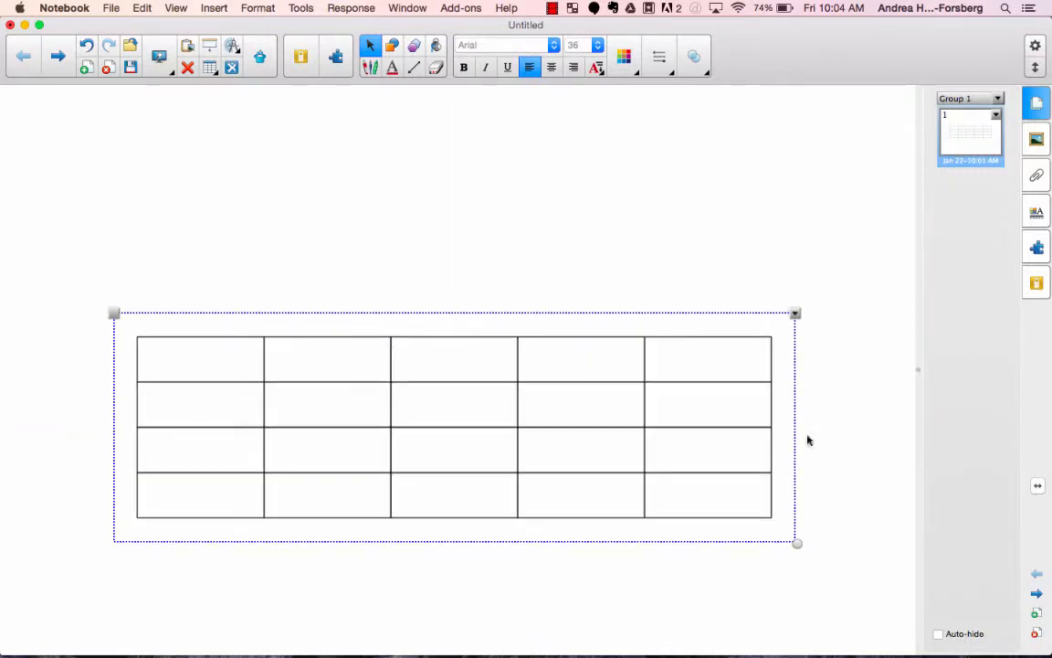
left_click(797, 315)
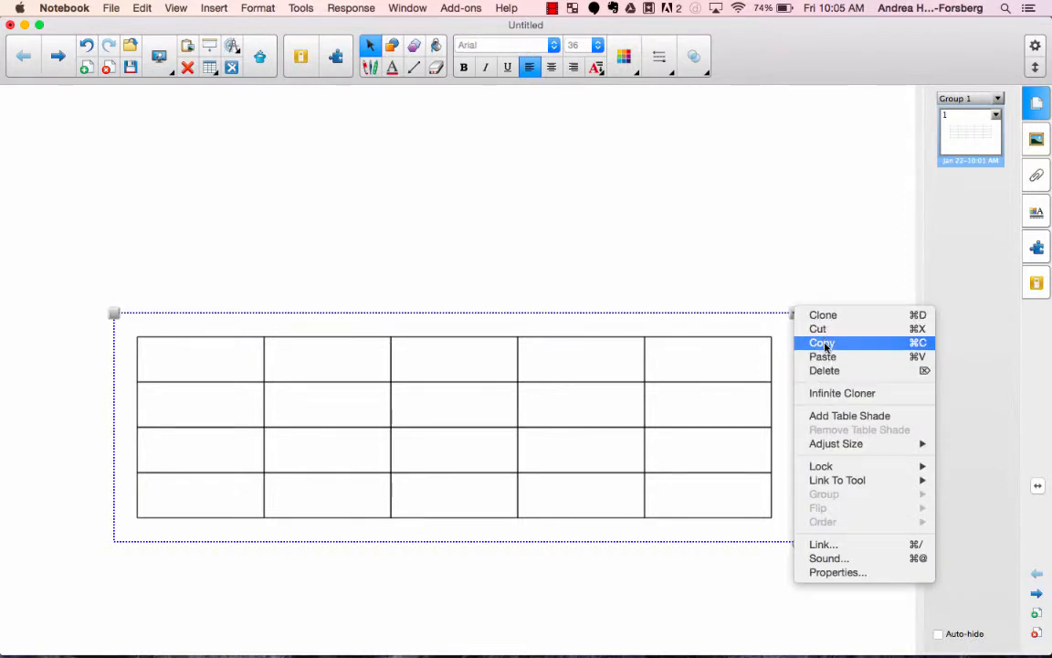
mouse_move(822, 468)
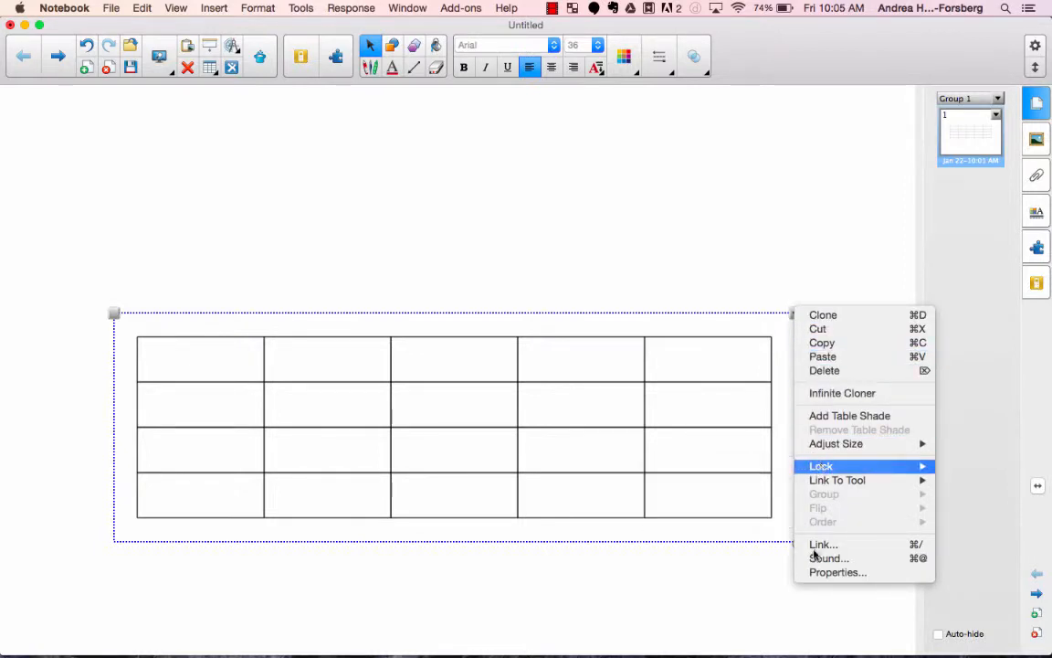
left_click(564, 599)
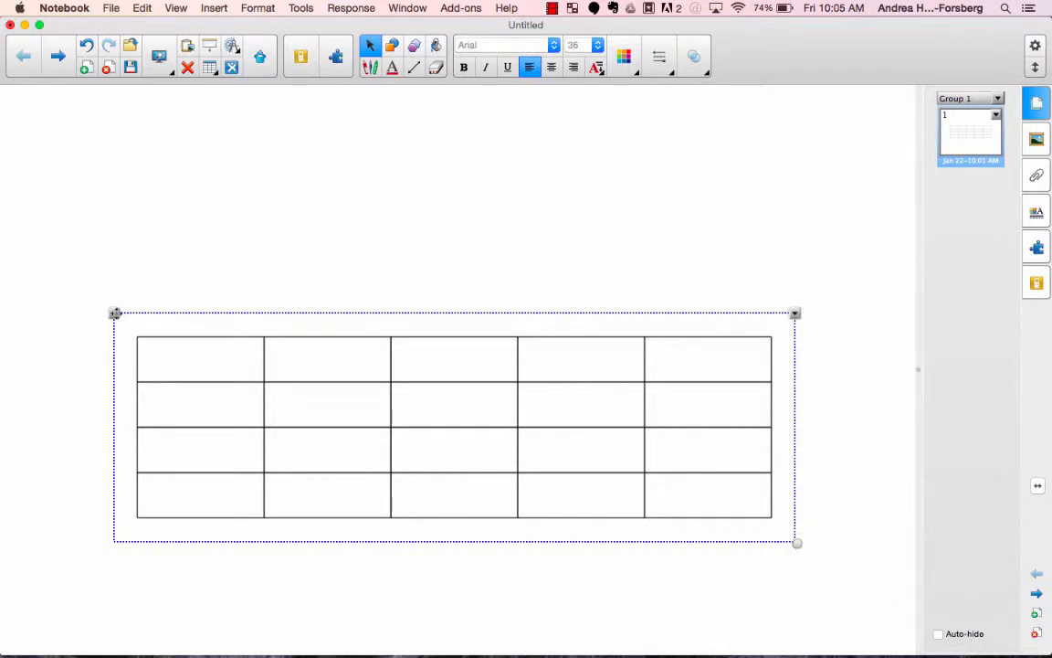
Step: Move the whole table up to the upper part of the page
left_click_drag(115, 313, 41, 332)
left_click_drag(24, 219, 128, 136)
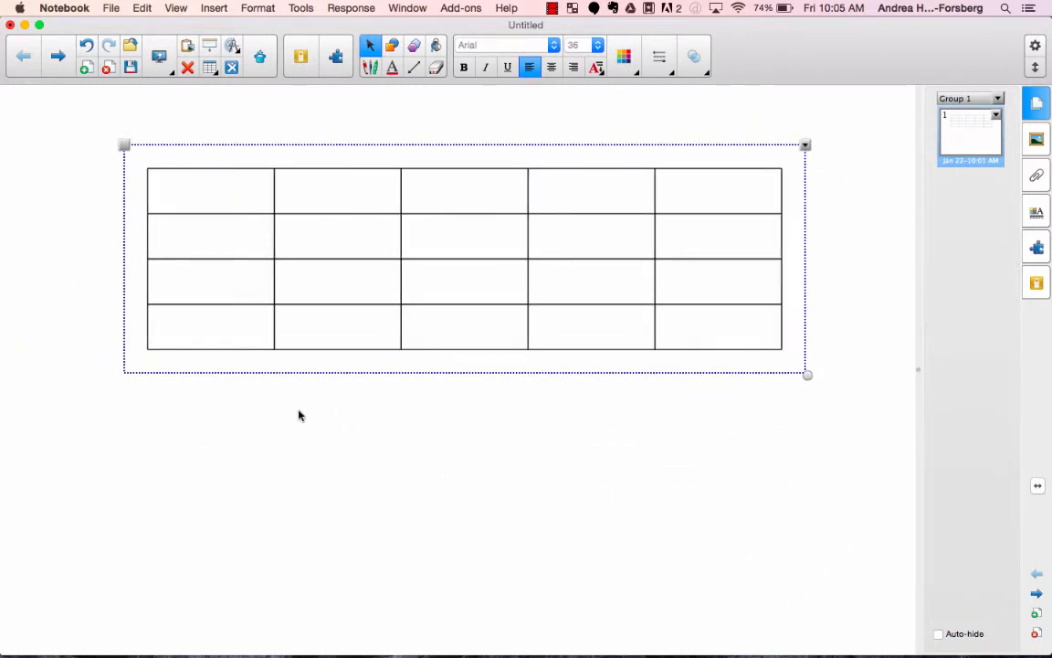
Step: Extend the table's bottom edge and shift its inner row lines and first two inner column lines to make the cells uneven
left_click(325, 213)
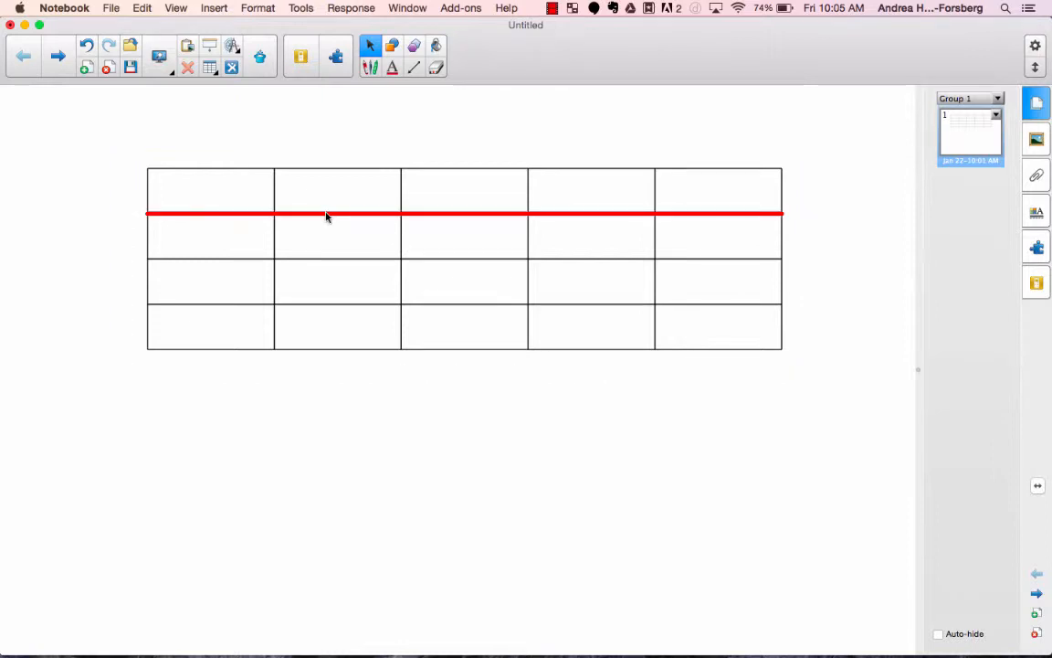
left_click_drag(327, 215, 342, 444)
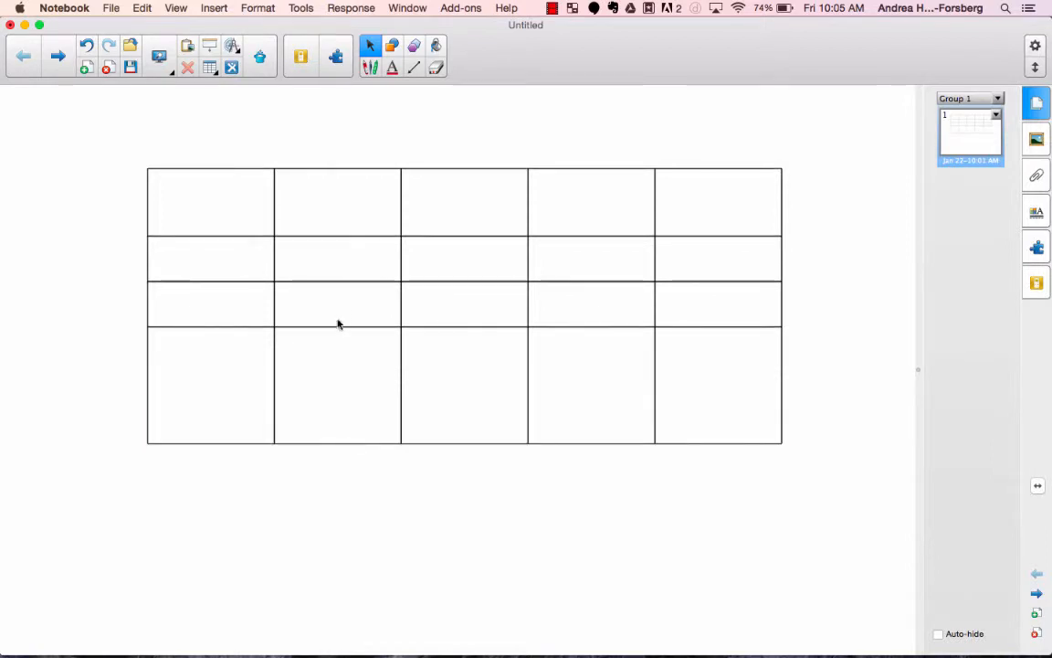
left_click_drag(333, 325, 337, 361)
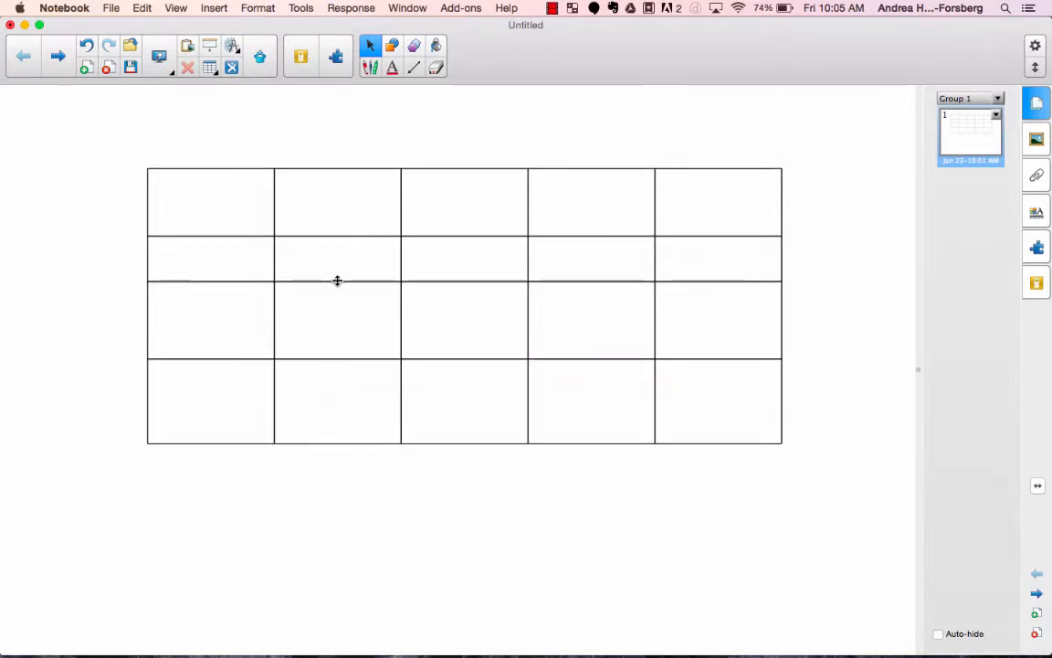
left_click_drag(337, 281, 339, 309)
left_click_drag(275, 194, 327, 198)
left_click_drag(399, 195, 447, 197)
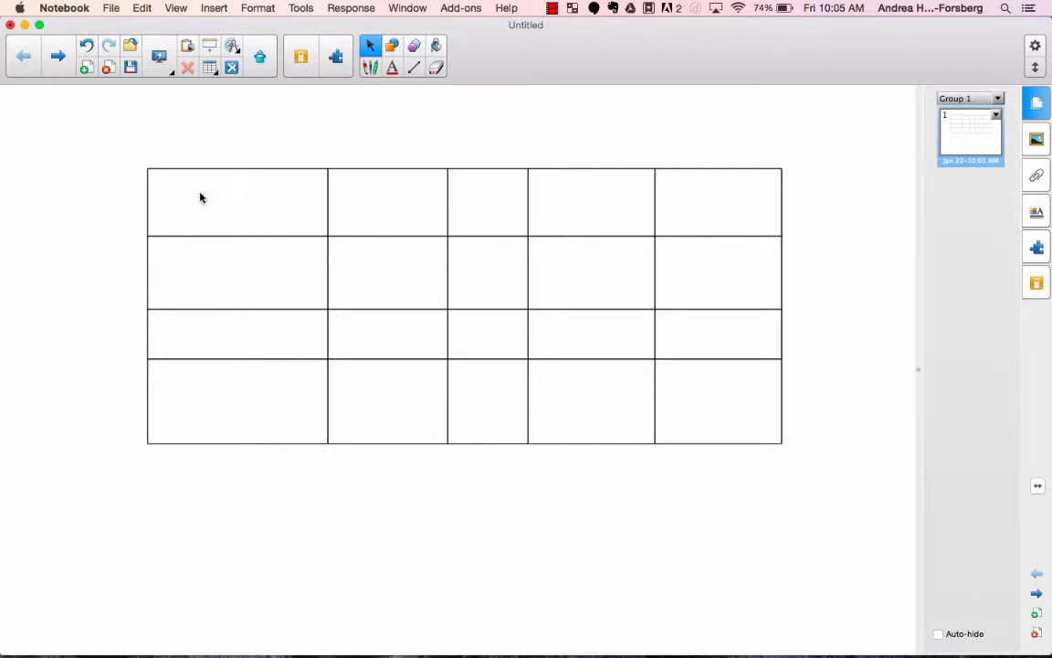
Step: Make all cells of the table the same size
left_click_drag(170, 190, 744, 424)
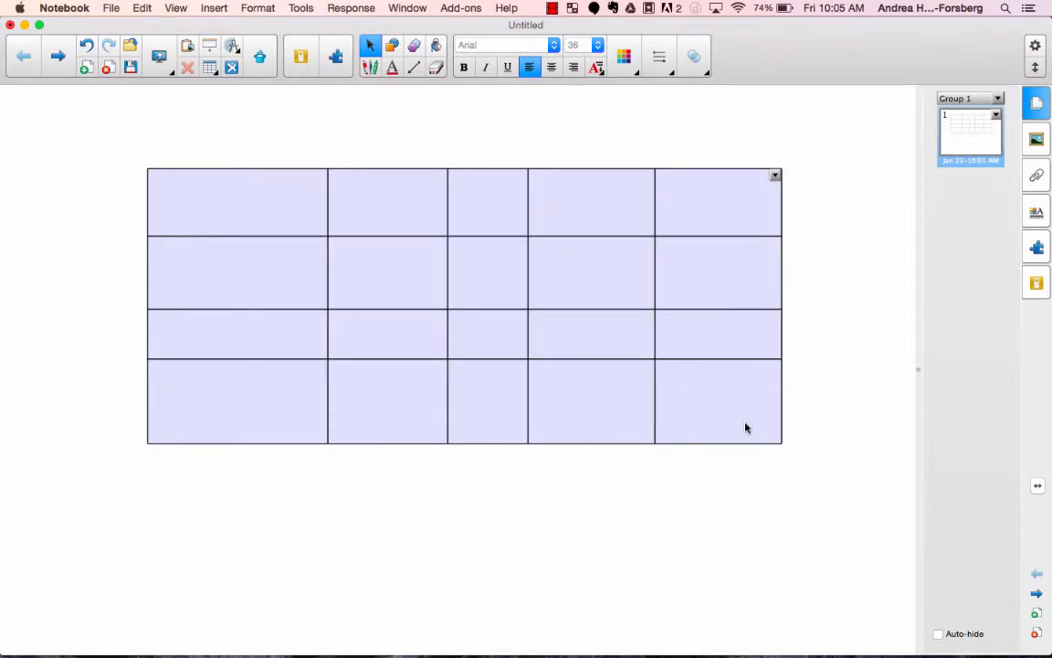
left_click(774, 175)
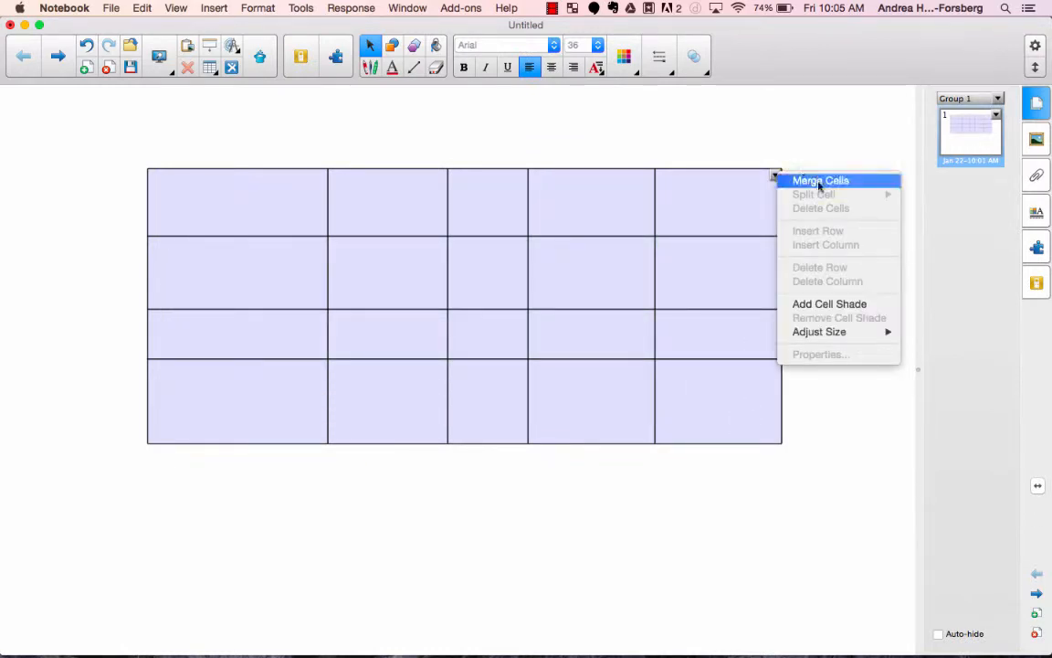
mouse_move(847, 332)
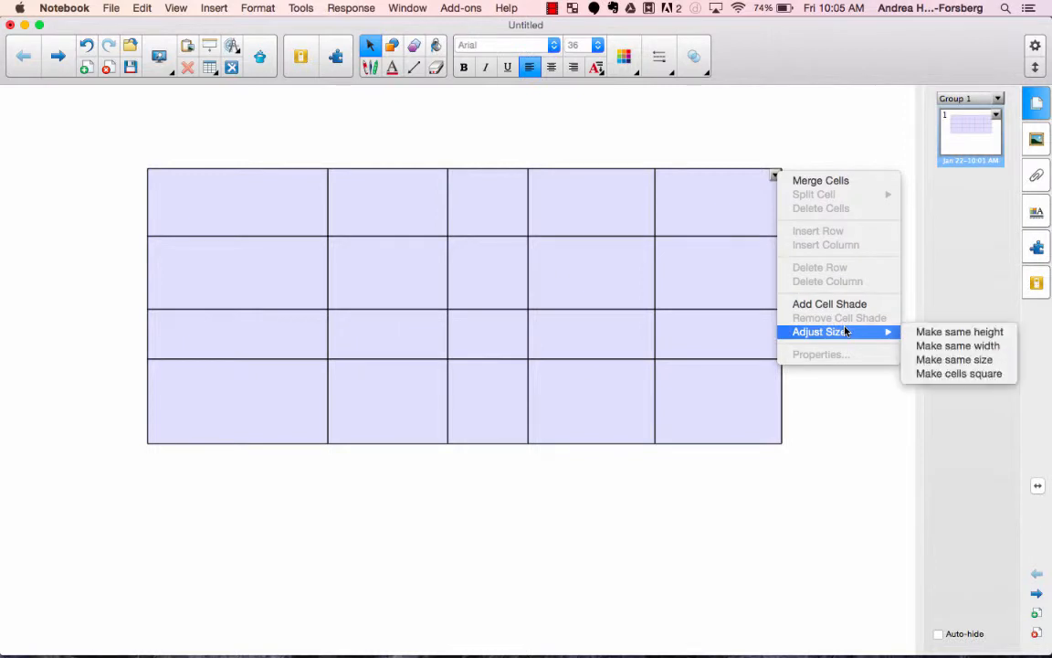
left_click(941, 362)
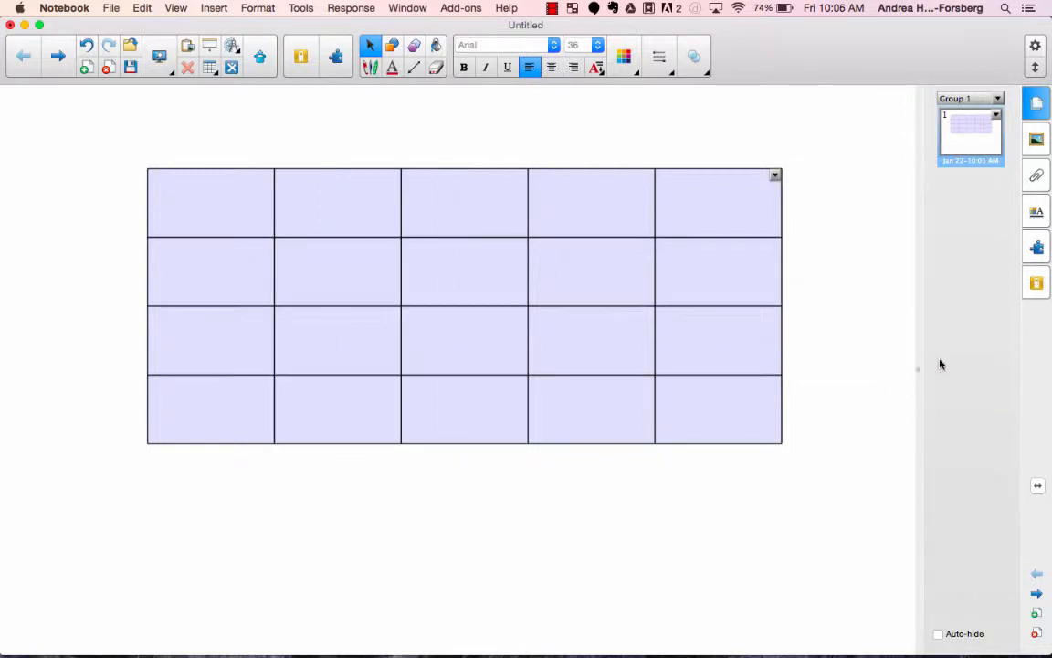
left_click(482, 517)
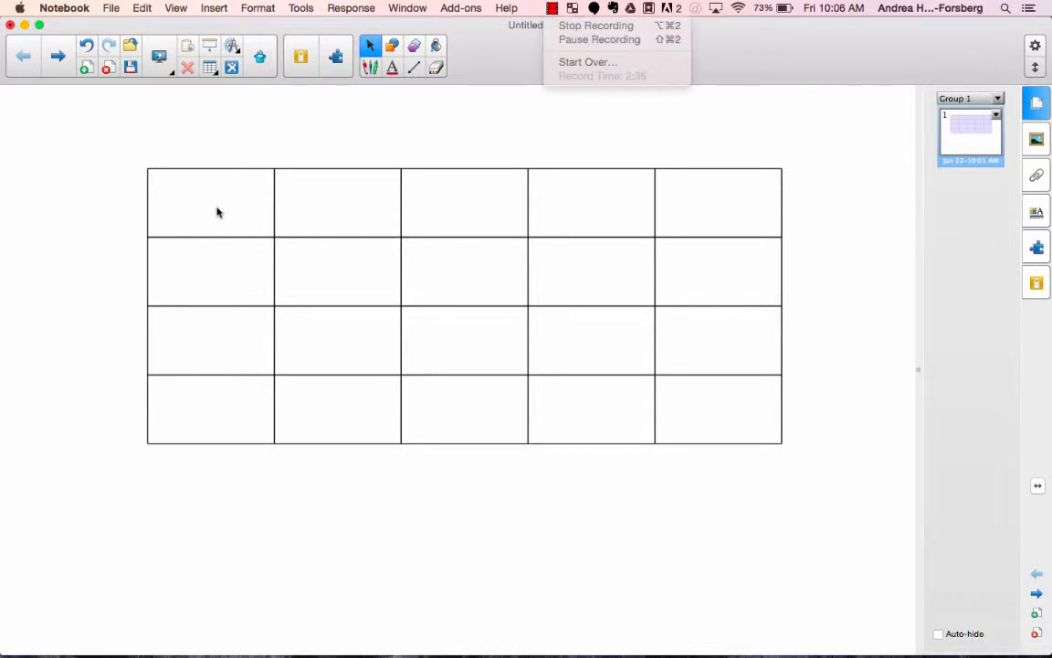
Step: Enter A, B, C and D down the cells of the table's first column
left_click(217, 212)
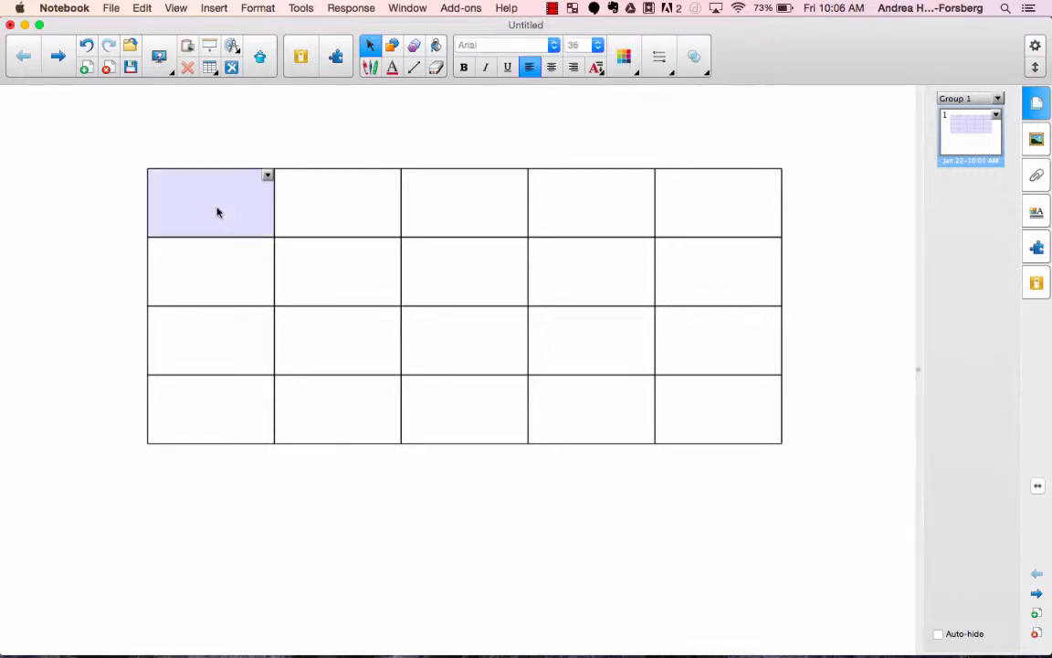
left_click(217, 212)
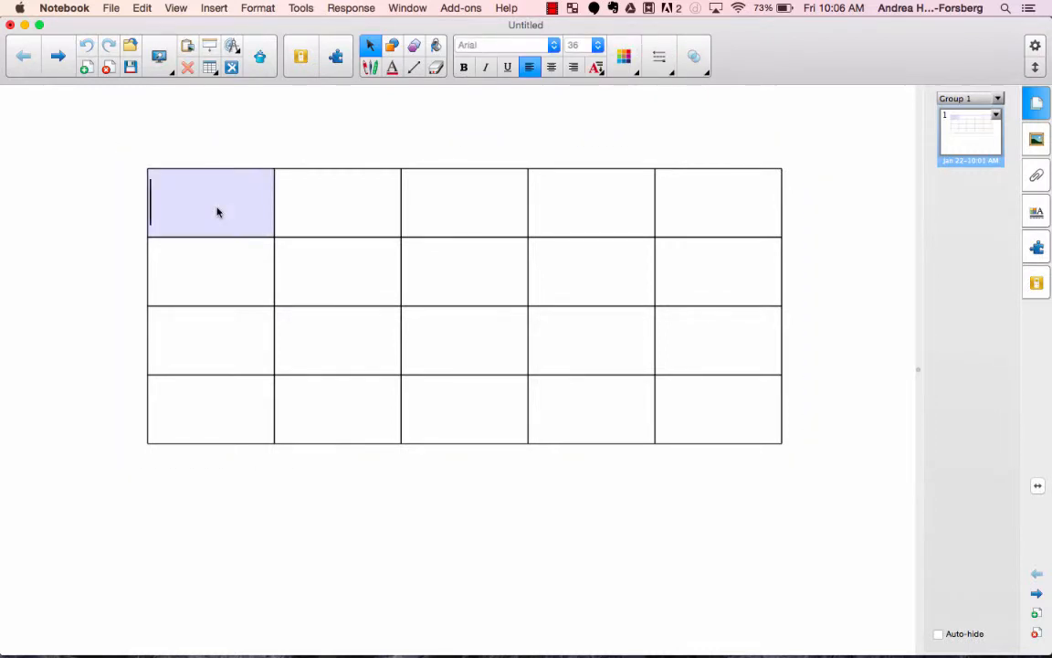
type("!")
key("BackSpace")
type("A")
left_click(205, 293)
left_click(204, 291)
type("B")
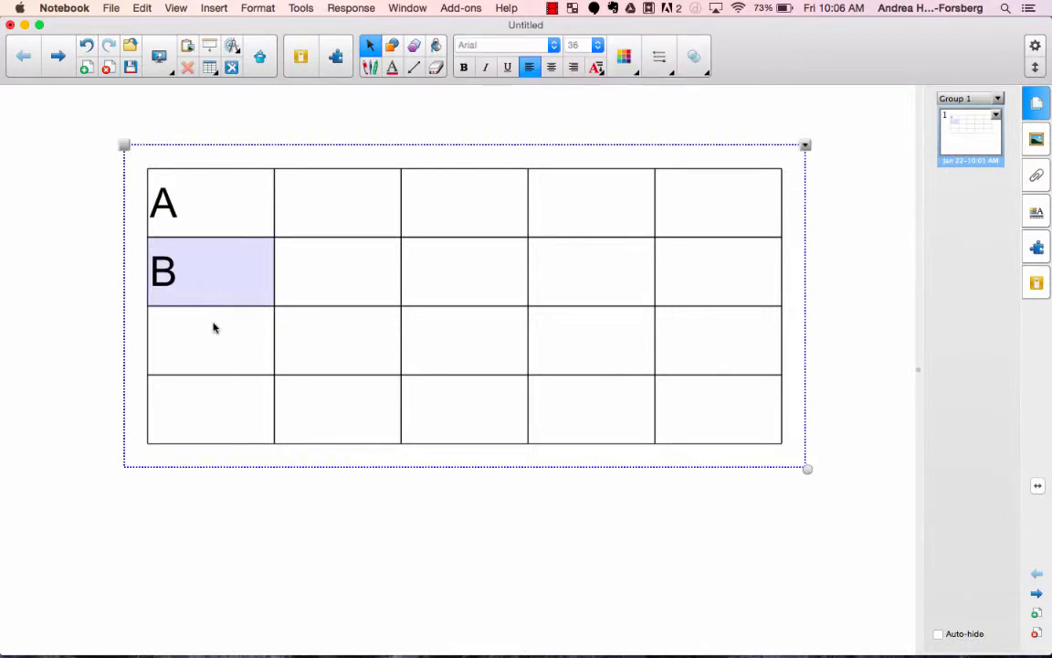
left_click(203, 350)
left_click(203, 350)
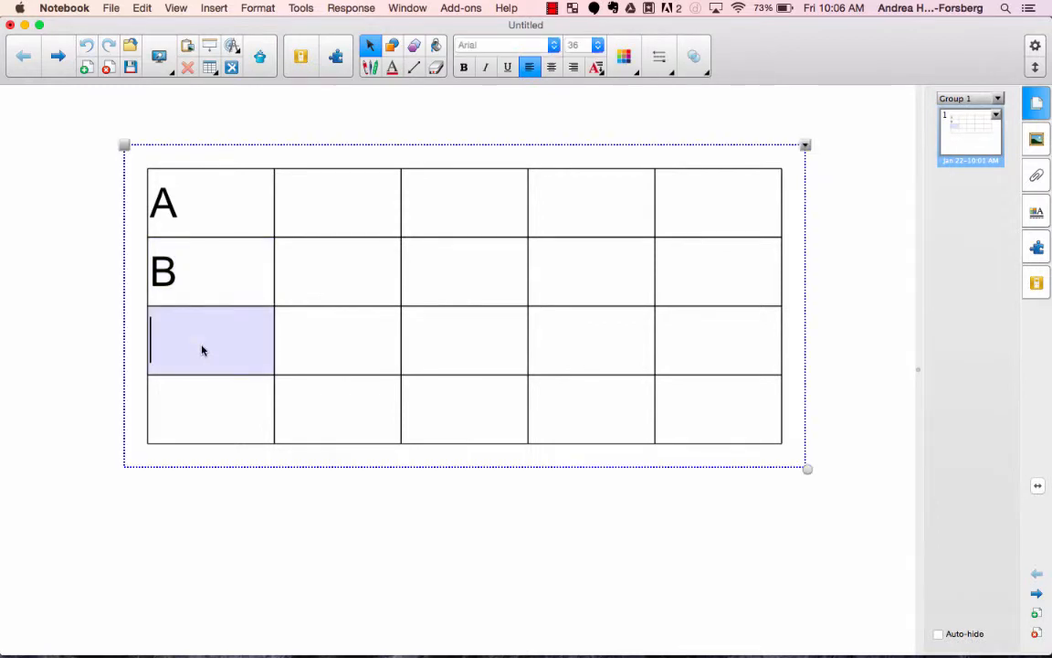
type("C")
left_click(203, 416)
left_click(202, 416)
type("D")
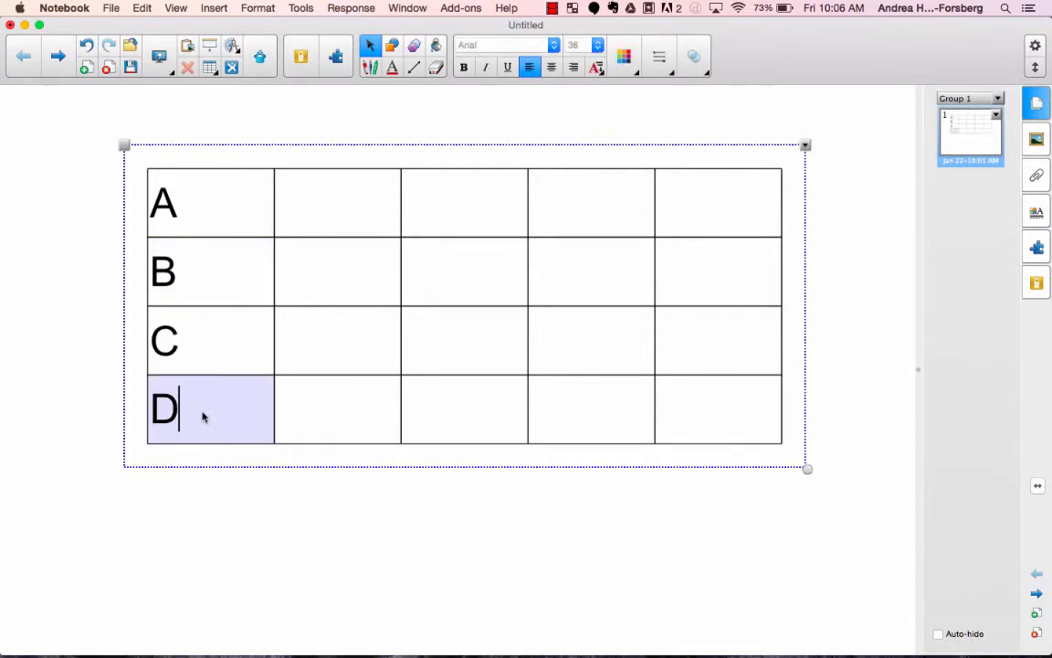
Step: Enter 123, 456, 789 and 123 down the cells of the table's second column
left_click(345, 225)
left_click(344, 224)
type("123")
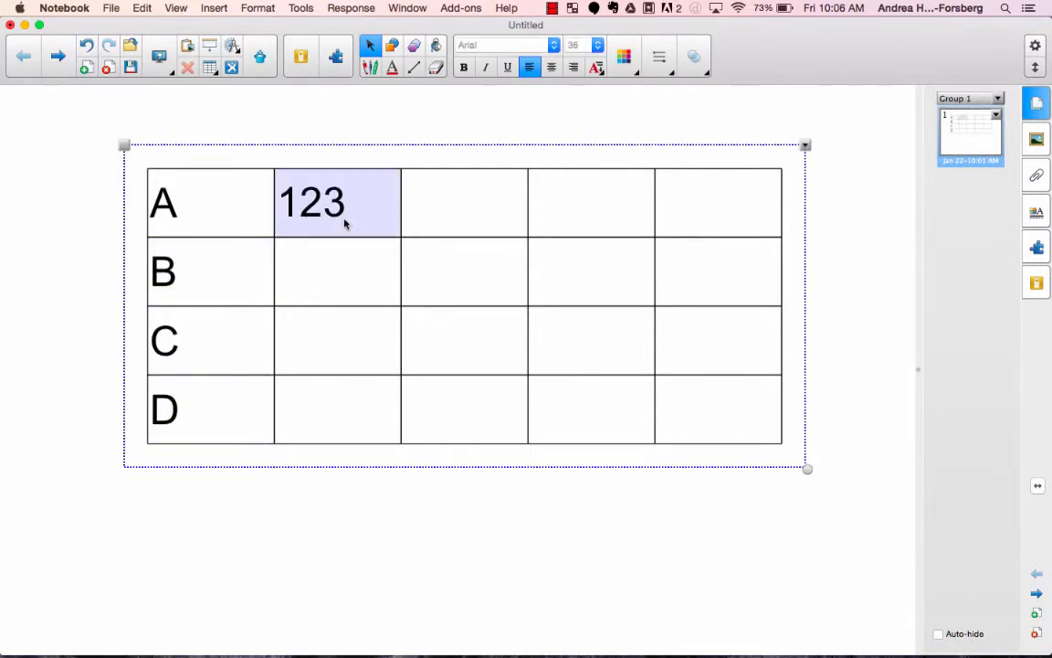
left_click(317, 292)
type("456")
left_click(319, 354)
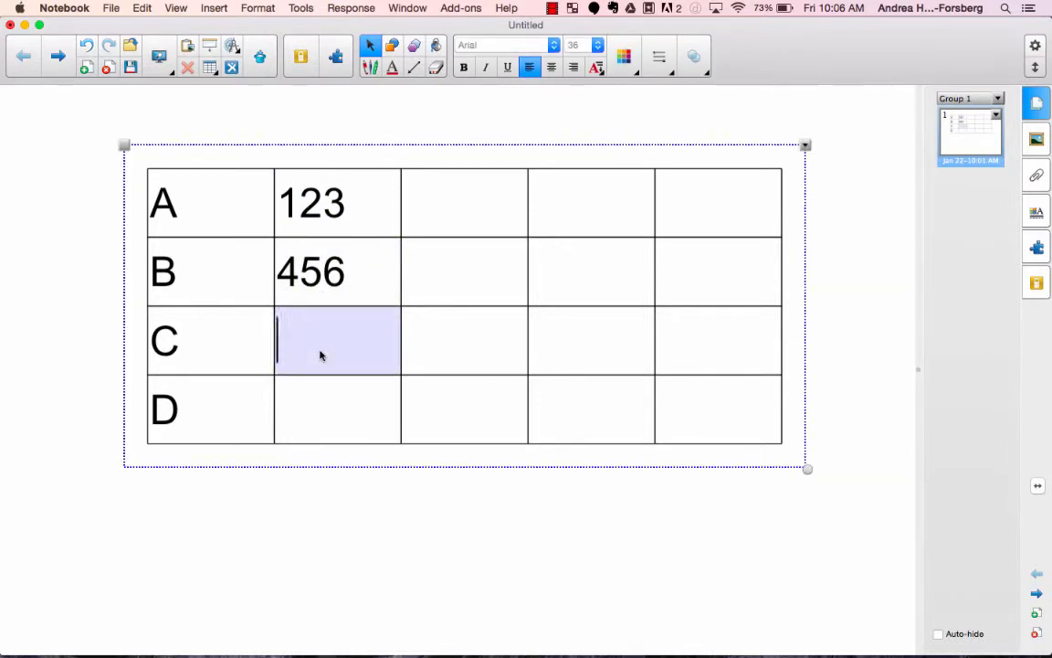
type("789")
left_click(334, 412)
left_click(334, 412)
type("123")
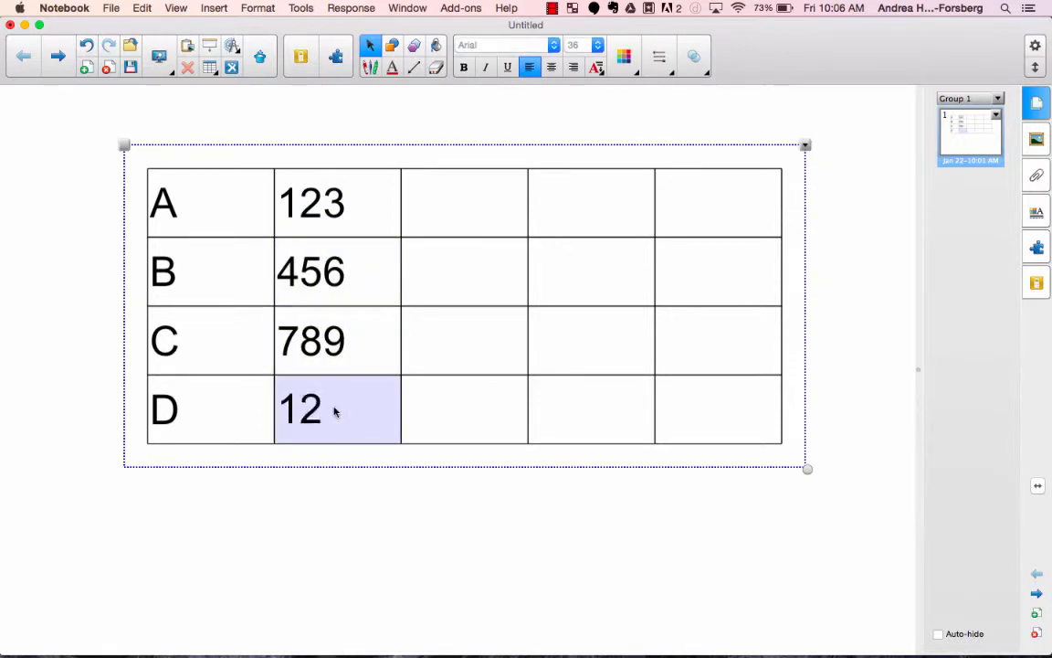
left_click(507, 260)
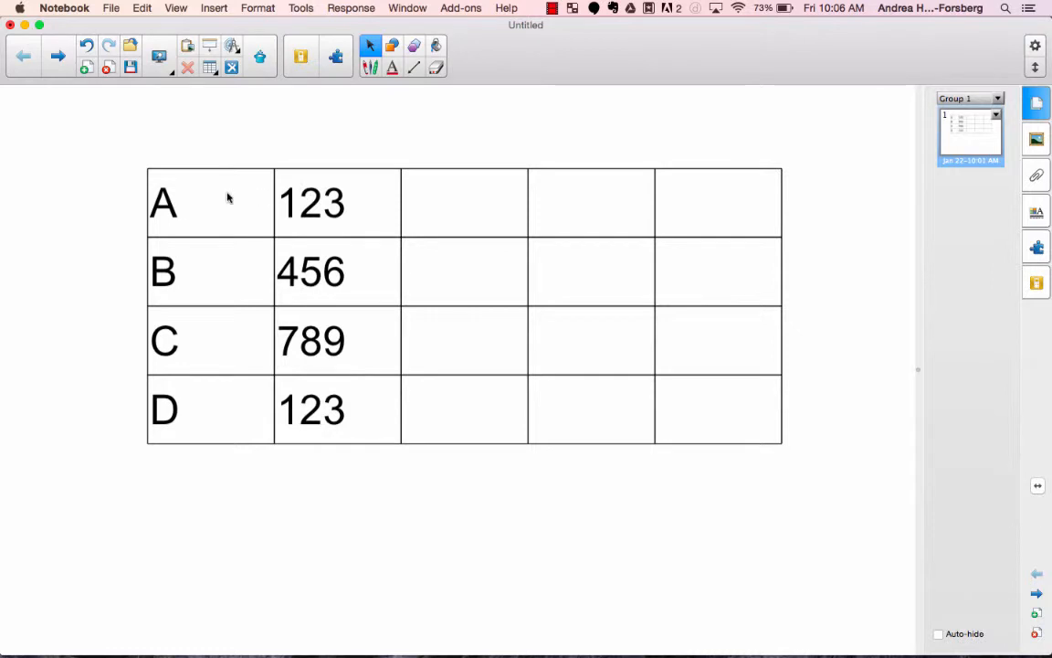
Step: Centre the text in the table's first two columns and make it italic
left_click_drag(227, 197, 347, 412)
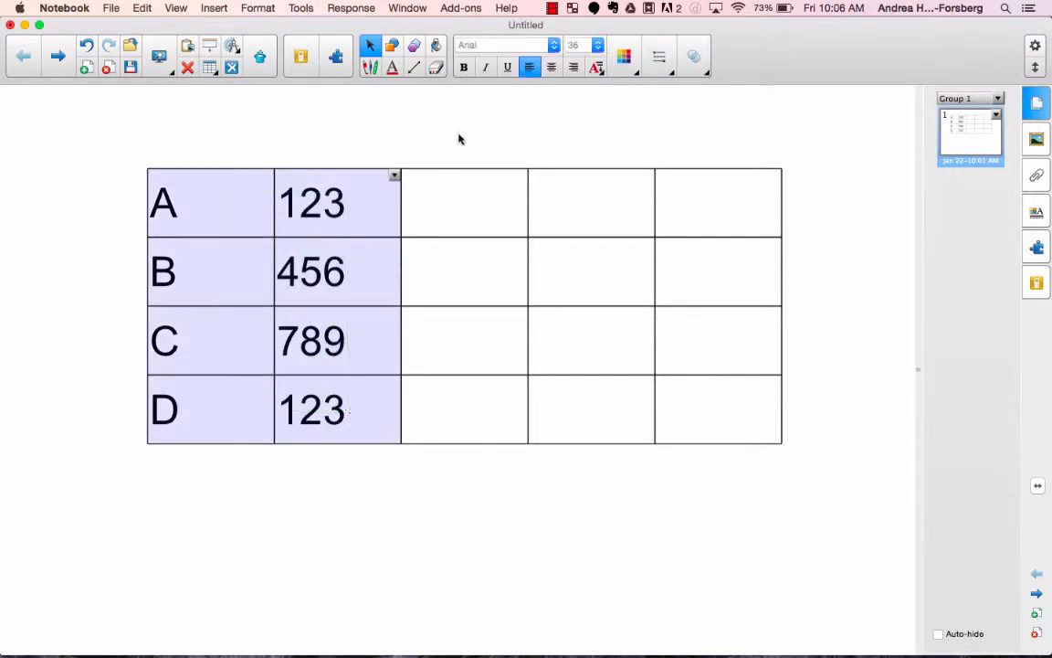
left_click(553, 46)
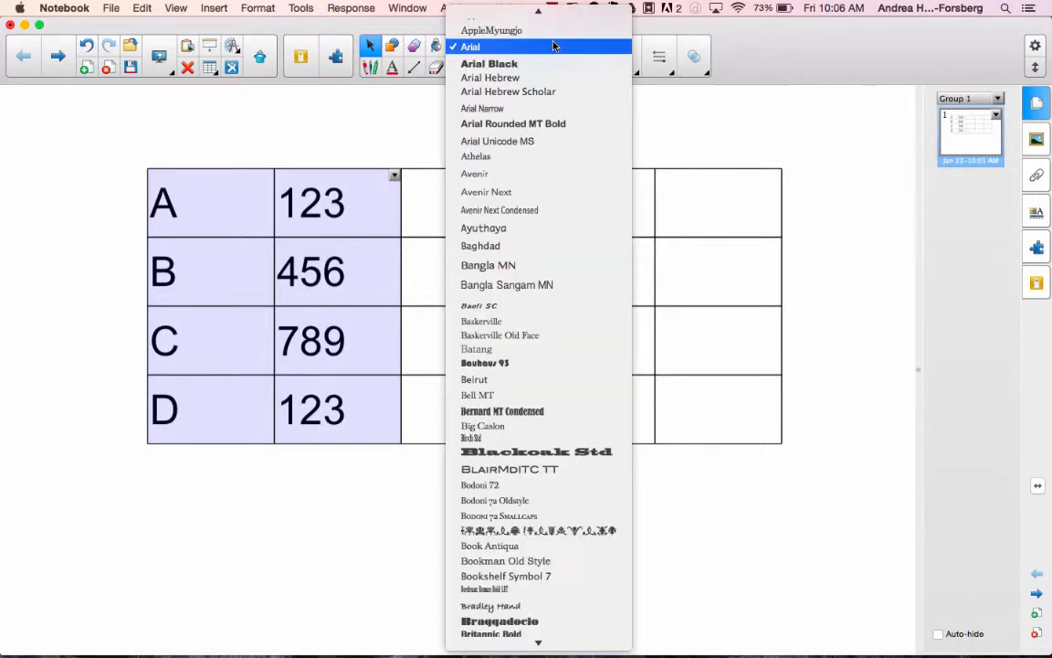
left_click(755, 63)
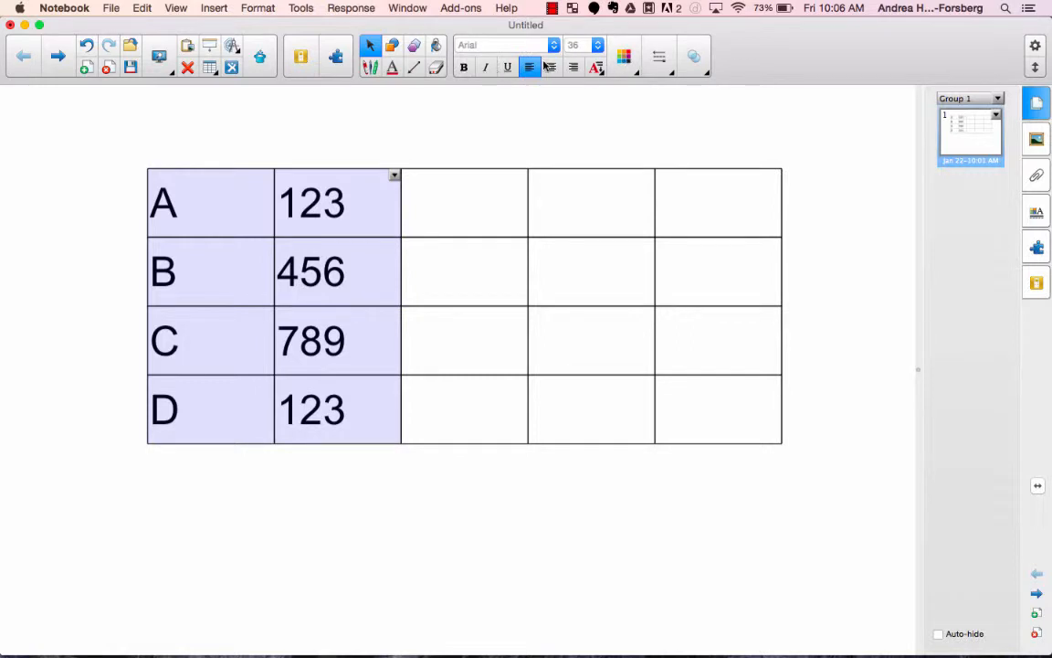
left_click(553, 68)
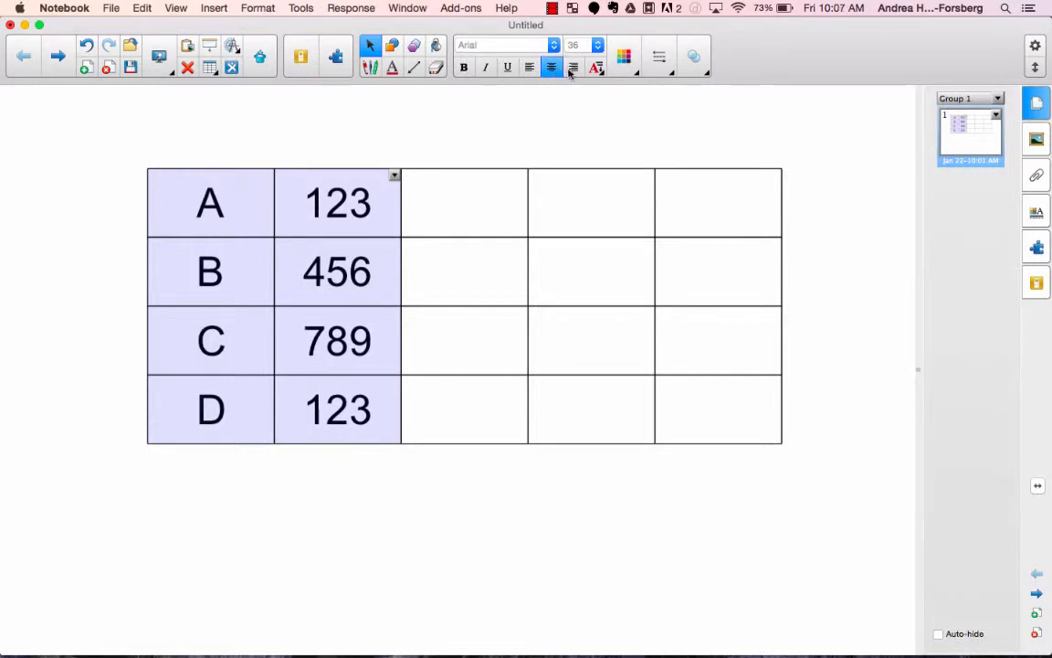
left_click(486, 67)
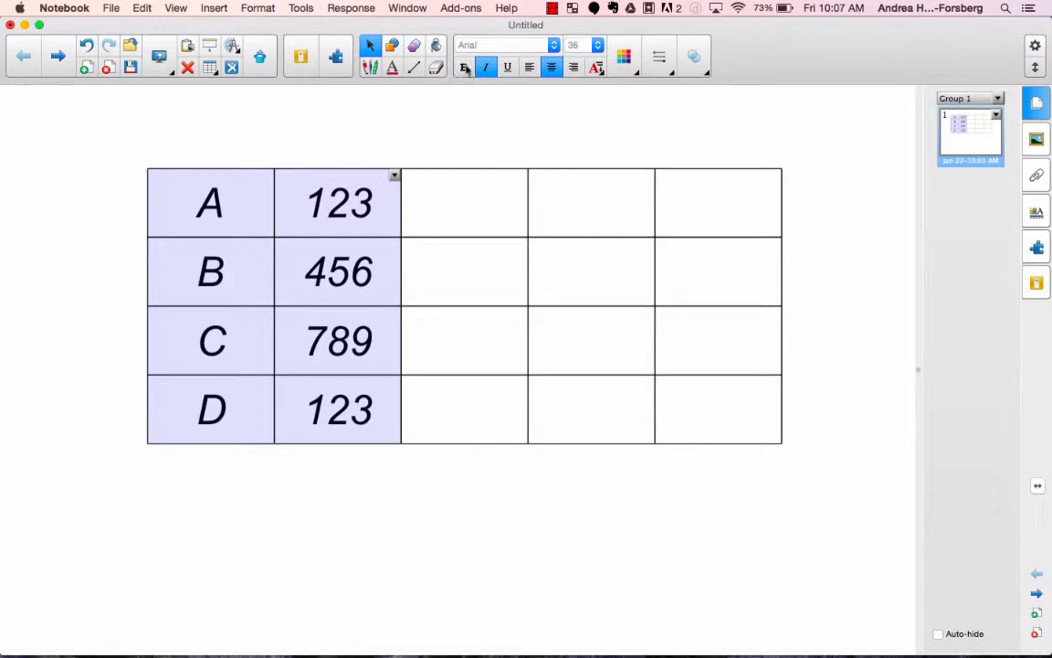
left_click(408, 499)
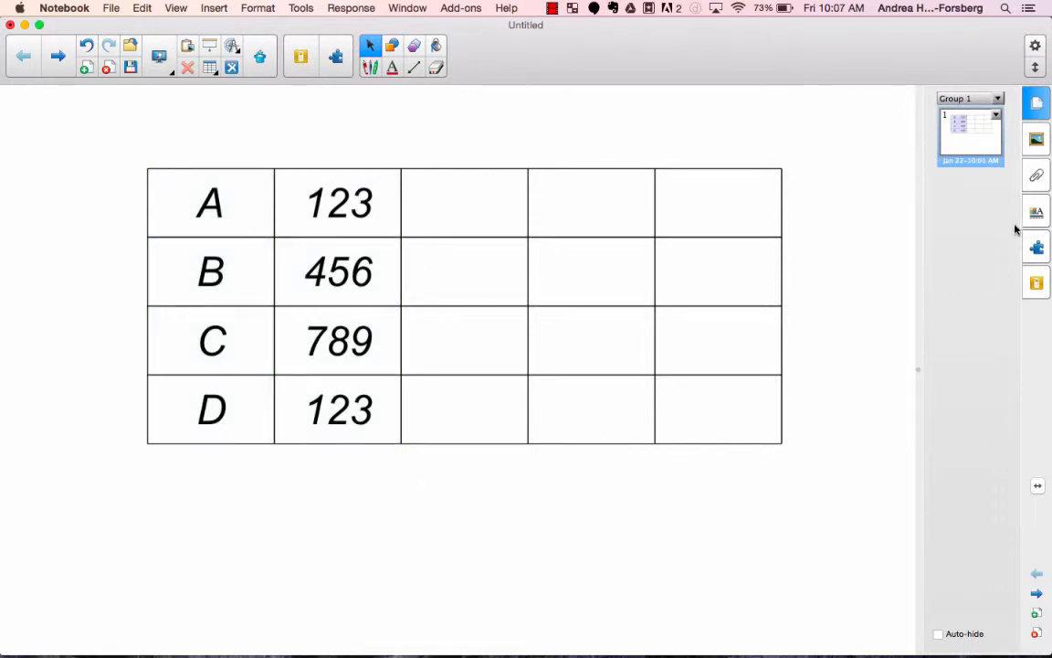
Step: Insert the Acoustic guitar picture from the Arts folder of Gallery Essentials into the second-row, fourth-column cell of the table
left_click(1036, 138)
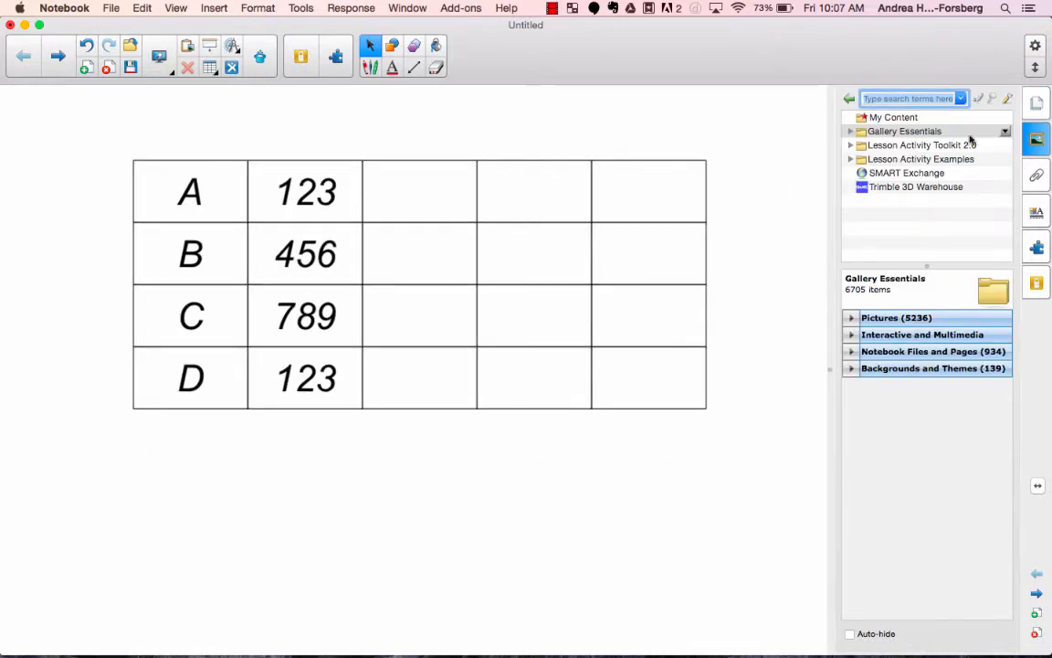
left_click(850, 131)
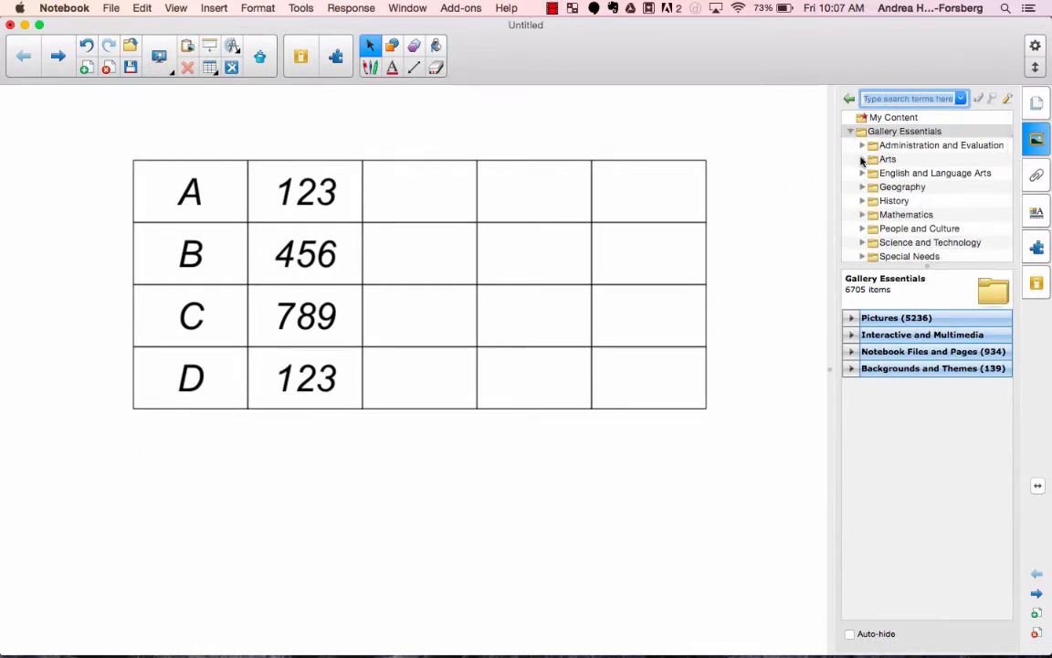
left_click(863, 159)
left_click(887, 158)
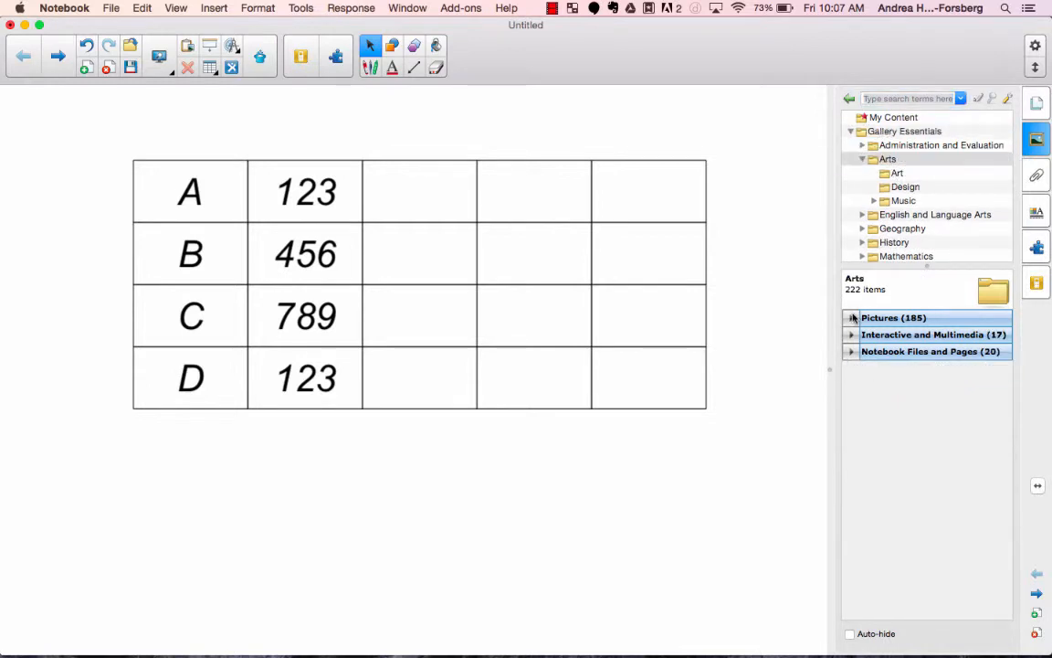
left_click(863, 318)
left_click_drag(881, 363, 542, 260)
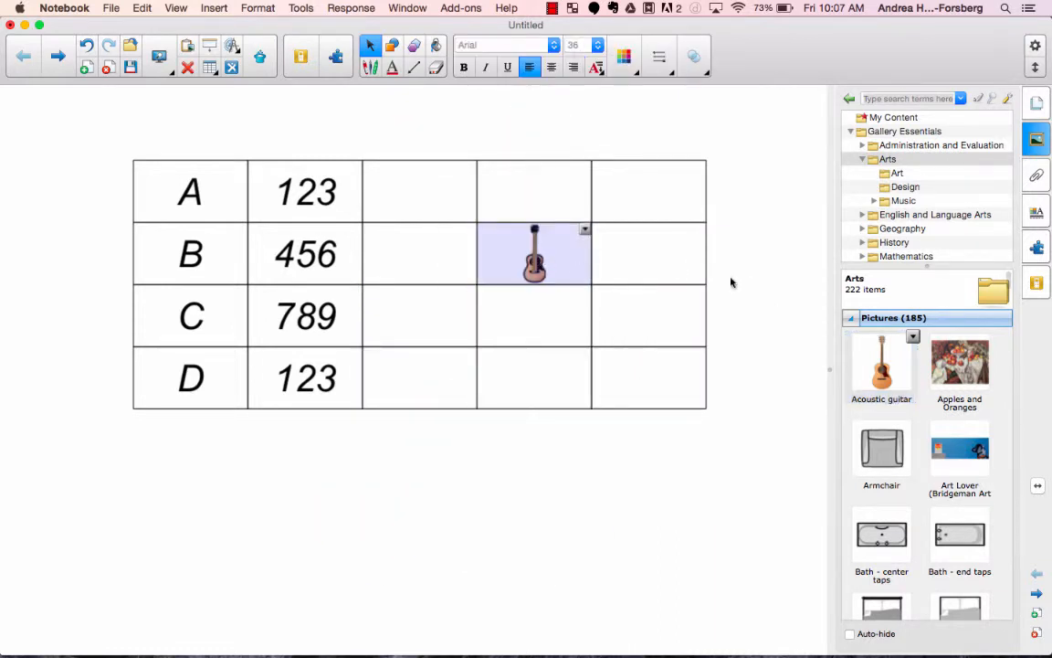
left_click(775, 306)
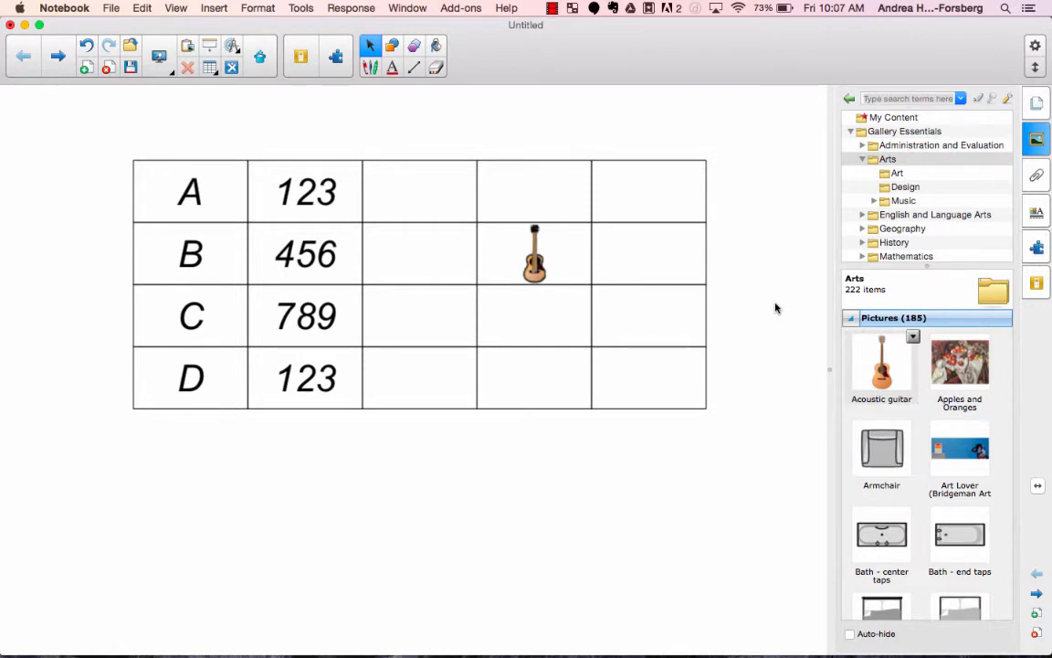
Step: Select the cells of the table's last three columns and try several line colours, ending with green
mouse_move(384, 193)
left_mouse_down()
mouse_move(651, 370)
mouse_move(670, 403)
left_mouse_up()
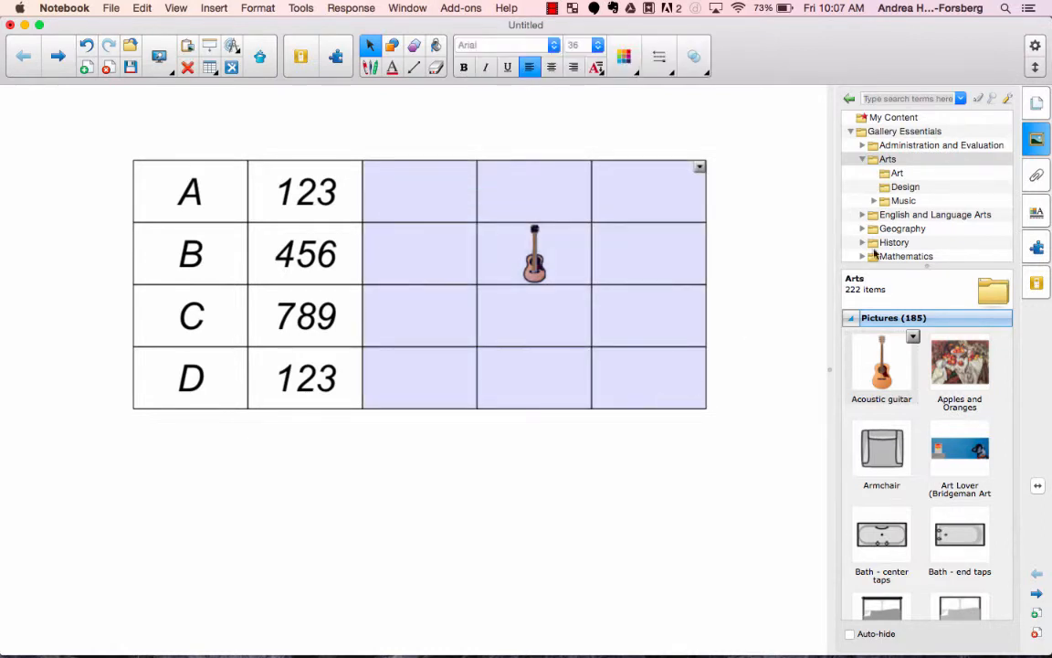
left_click(1037, 212)
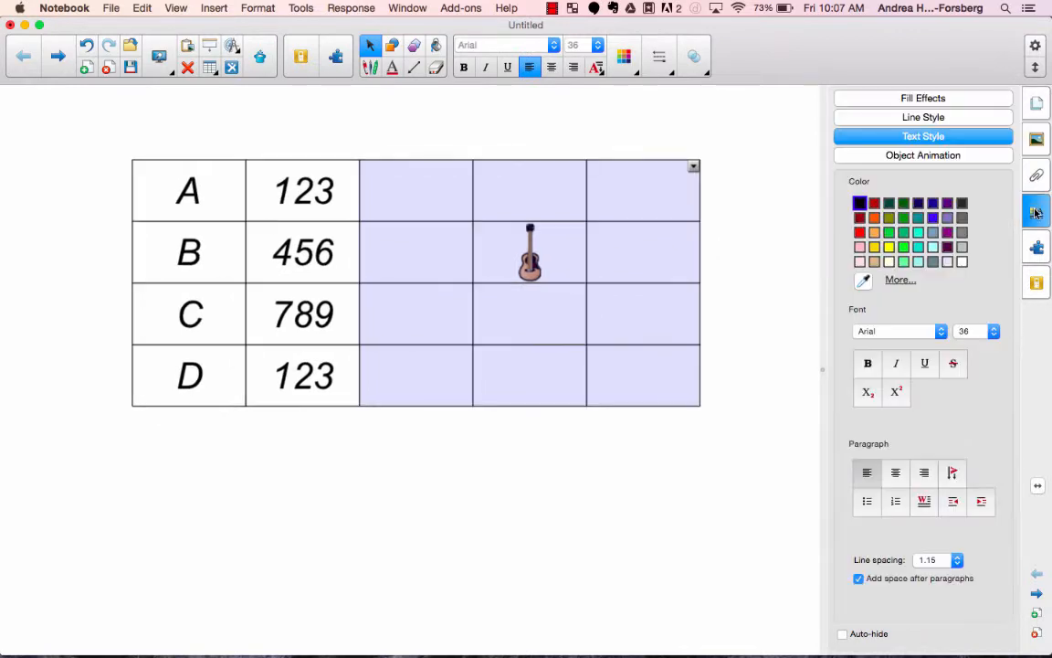
left_click(943, 119)
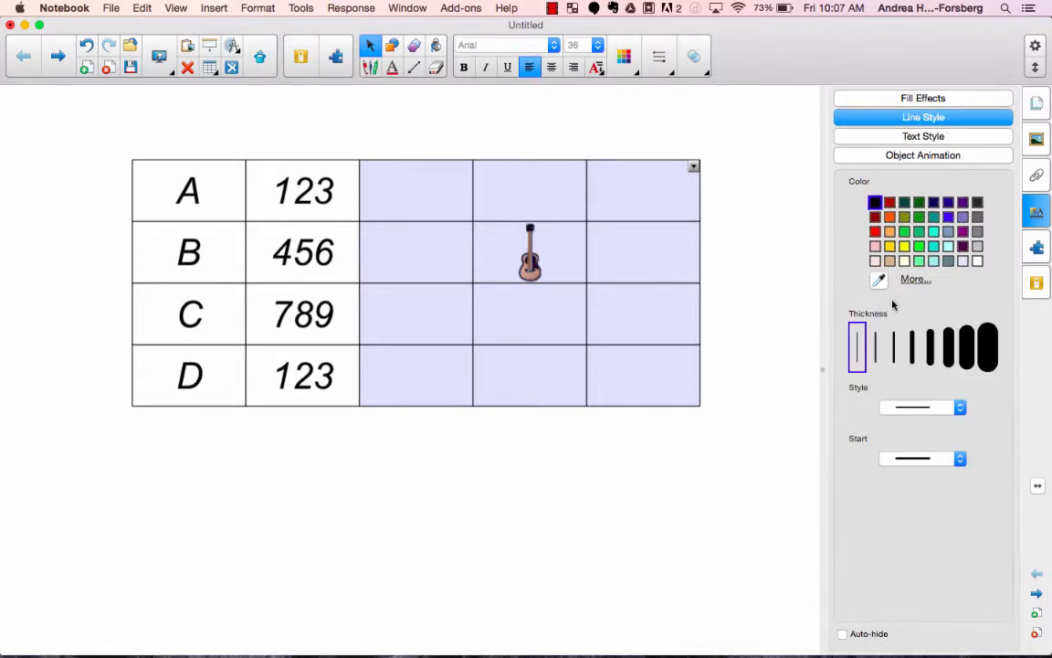
left_click(890, 232)
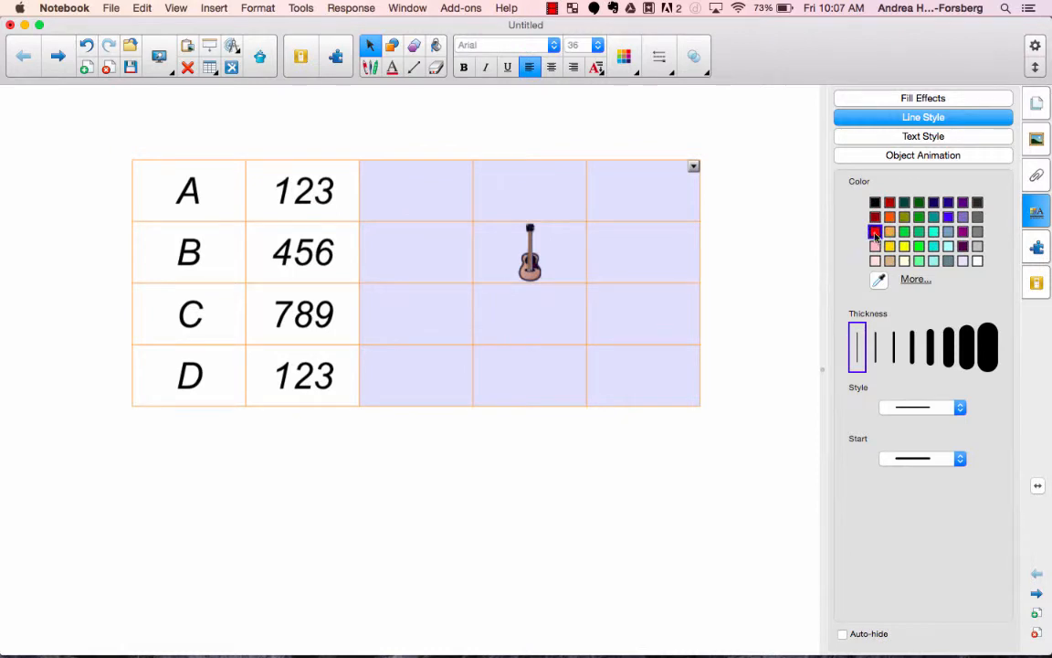
left_click(875, 232)
left_click(934, 232)
left_click(904, 232)
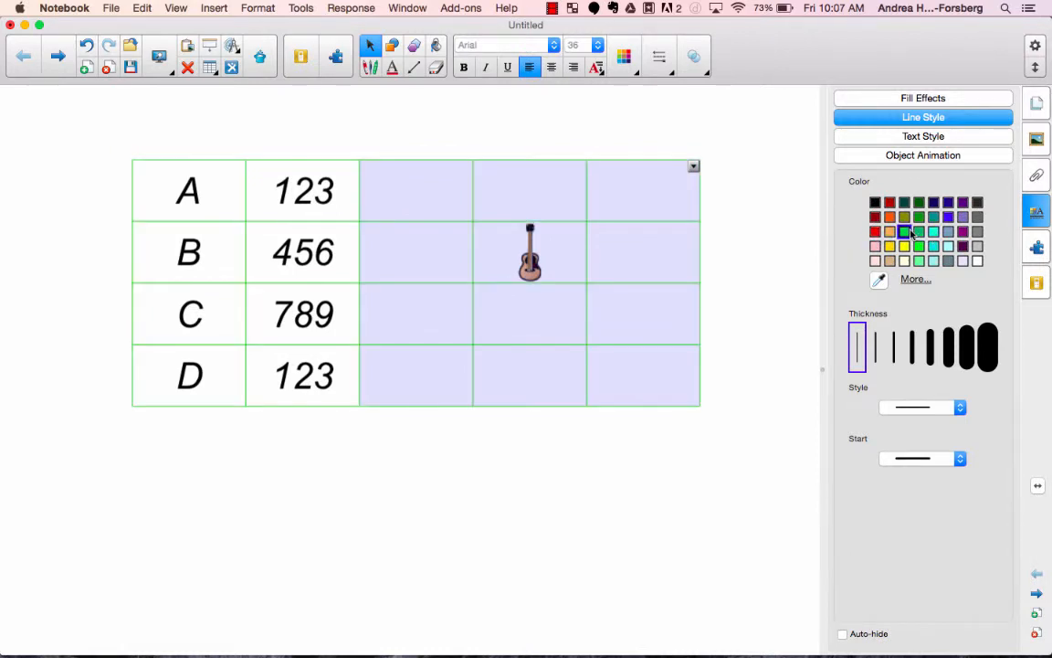
Step: Give the cells of the table's last three columns a solid yellow fill
left_click(940, 99)
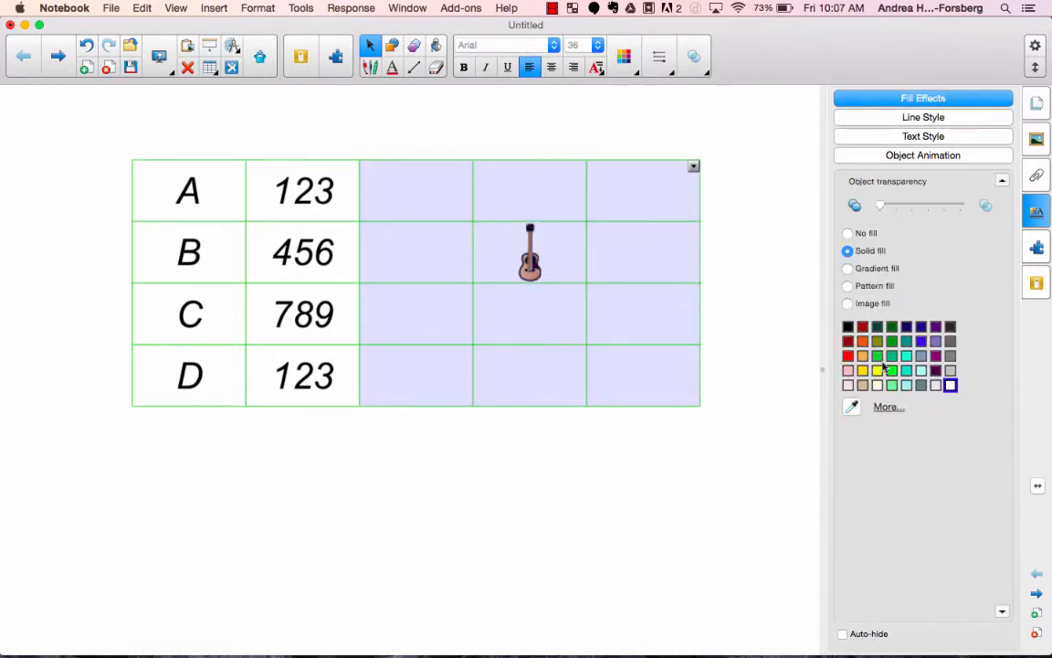
left_click(877, 356)
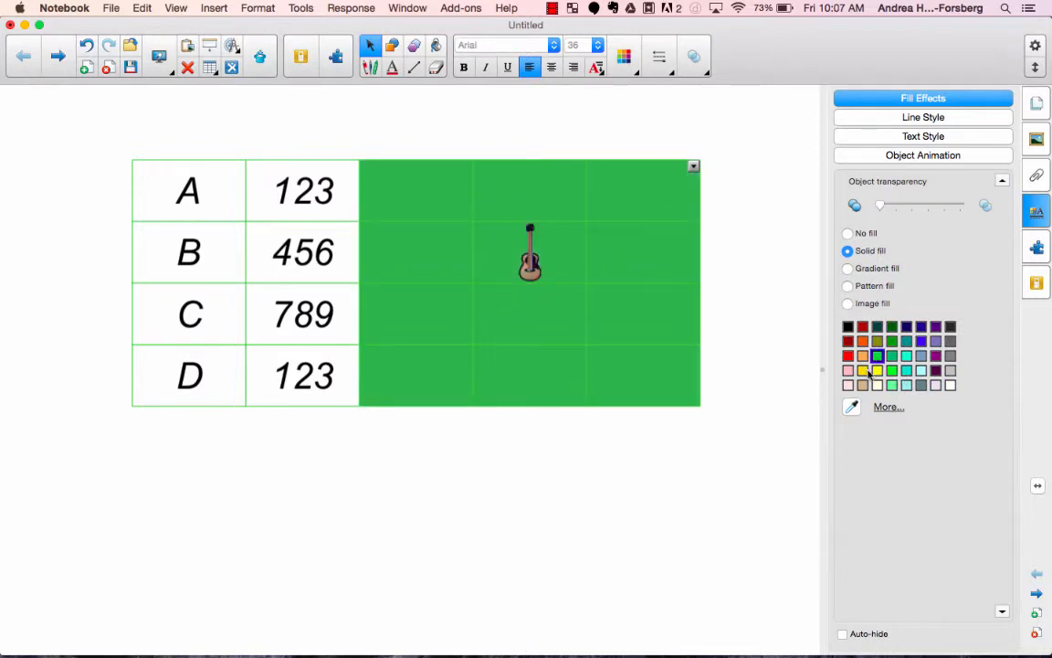
left_click(863, 370)
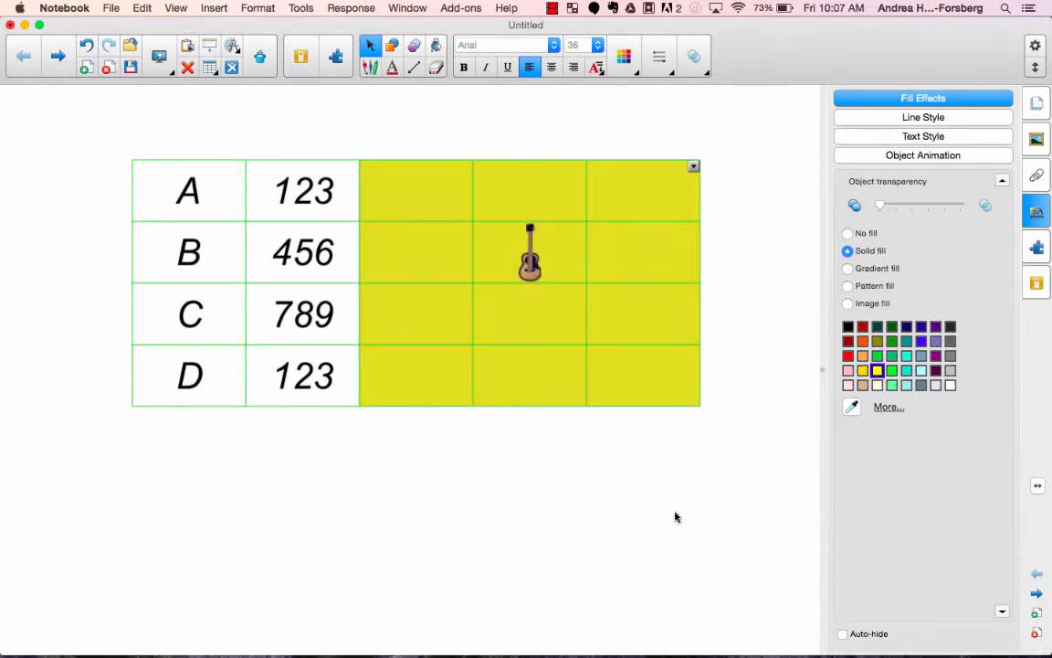
left_click(675, 516)
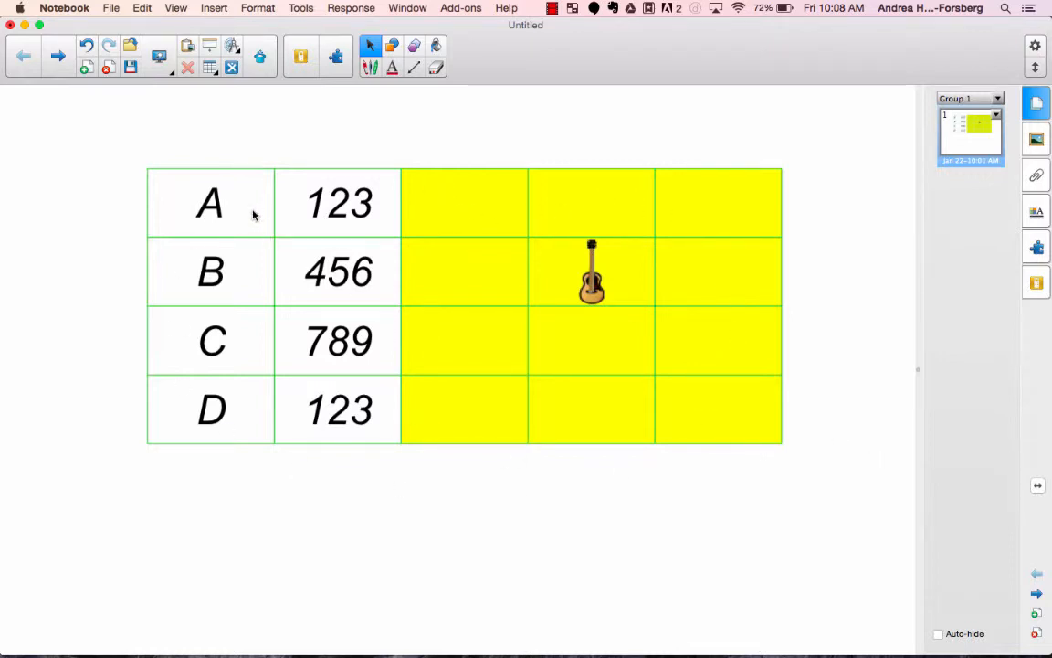
Step: Set the whole table's line colour to white and give all its cells a solid white fill
mouse_move(254, 215)
left_mouse_down()
mouse_move(308, 247)
mouse_move(759, 424)
left_mouse_up()
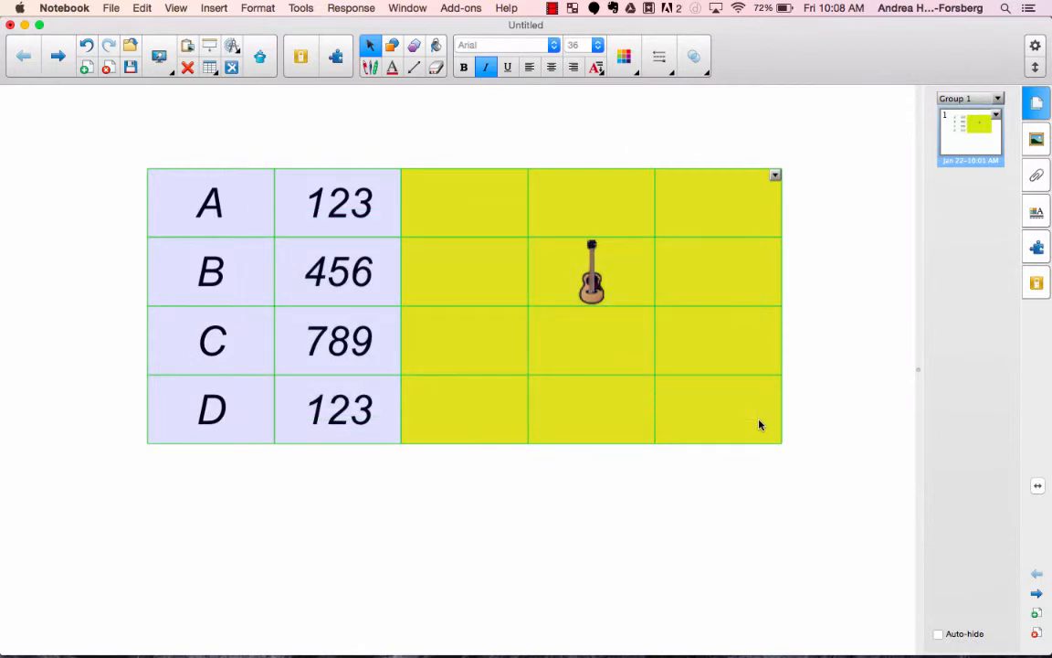
left_click(1036, 211)
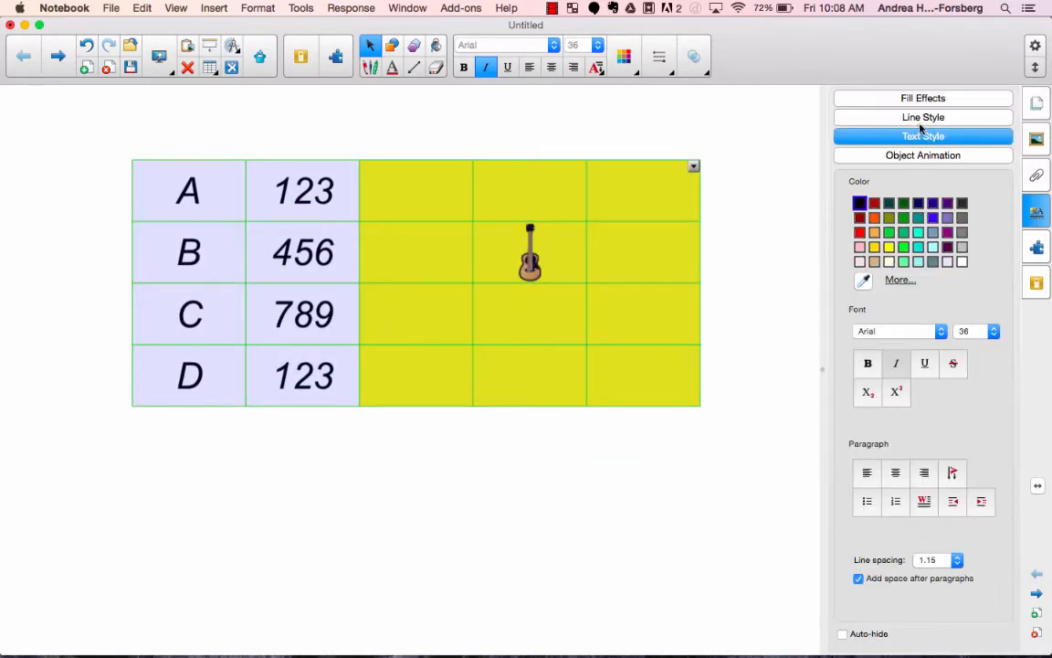
left_click(922, 117)
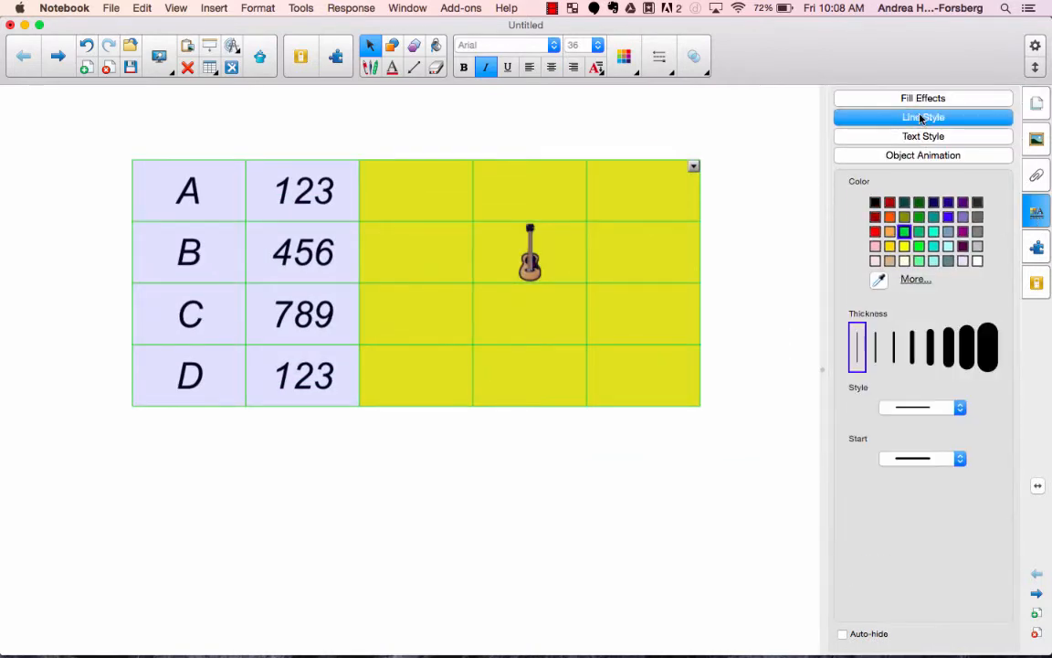
left_click(977, 262)
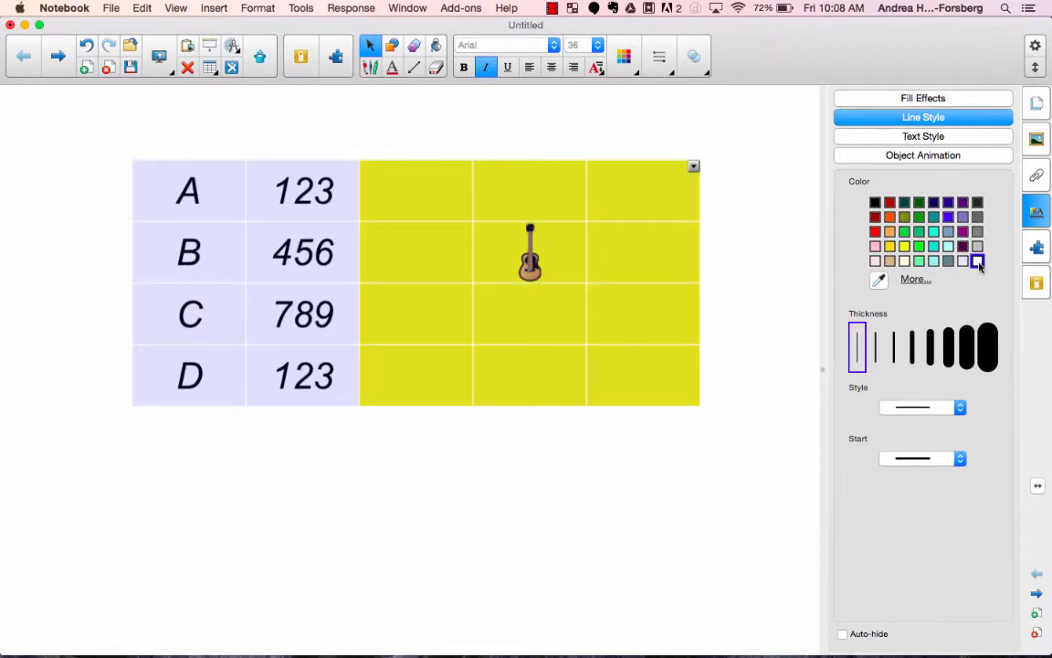
left_click(942, 99)
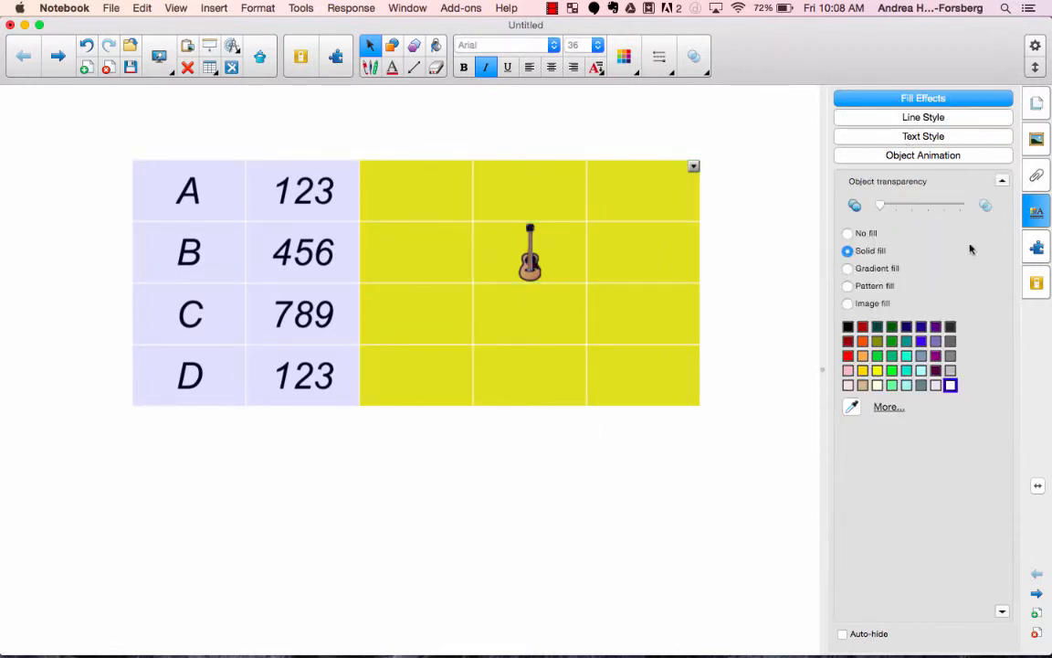
left_click(953, 388)
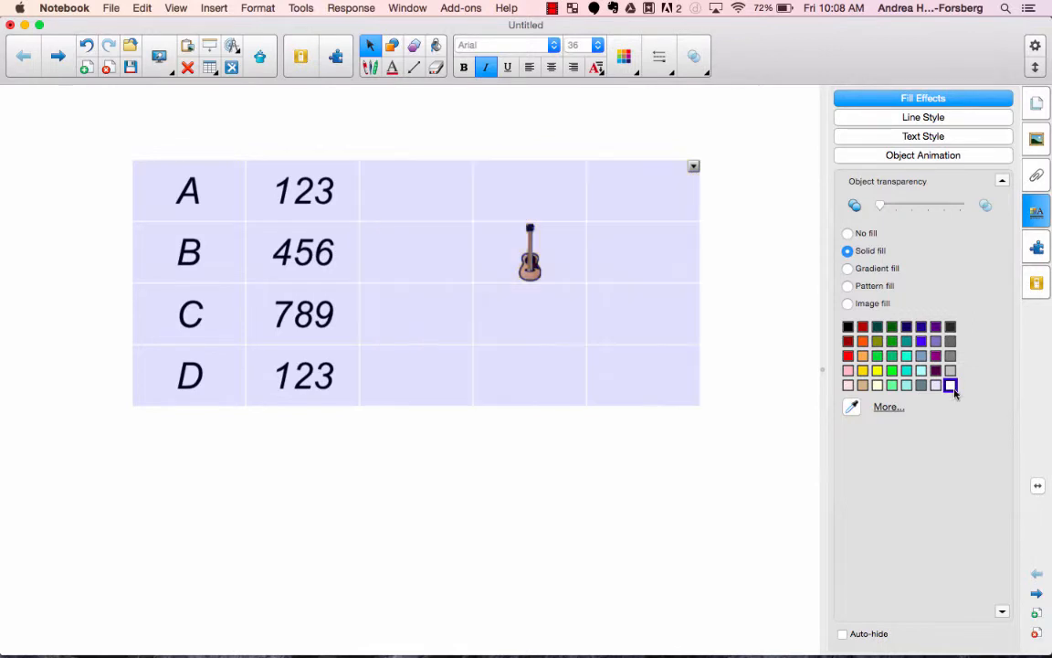
left_click(584, 451)
left_click(1038, 105)
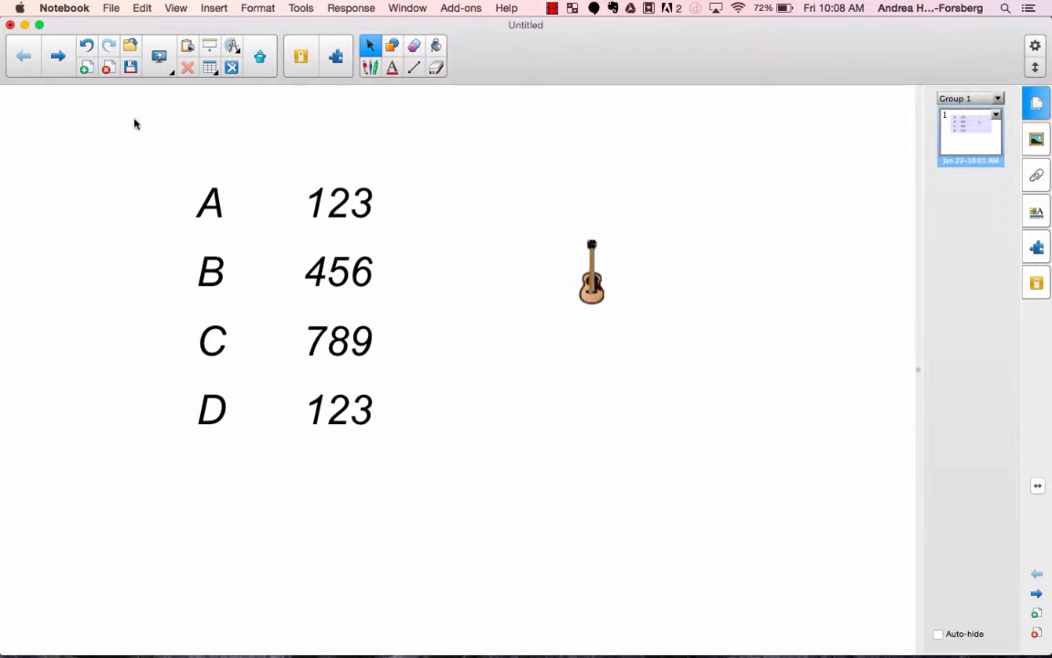
Step: Select the entire table and change its text and line colour to dark grey
left_click_drag(104, 116, 867, 508)
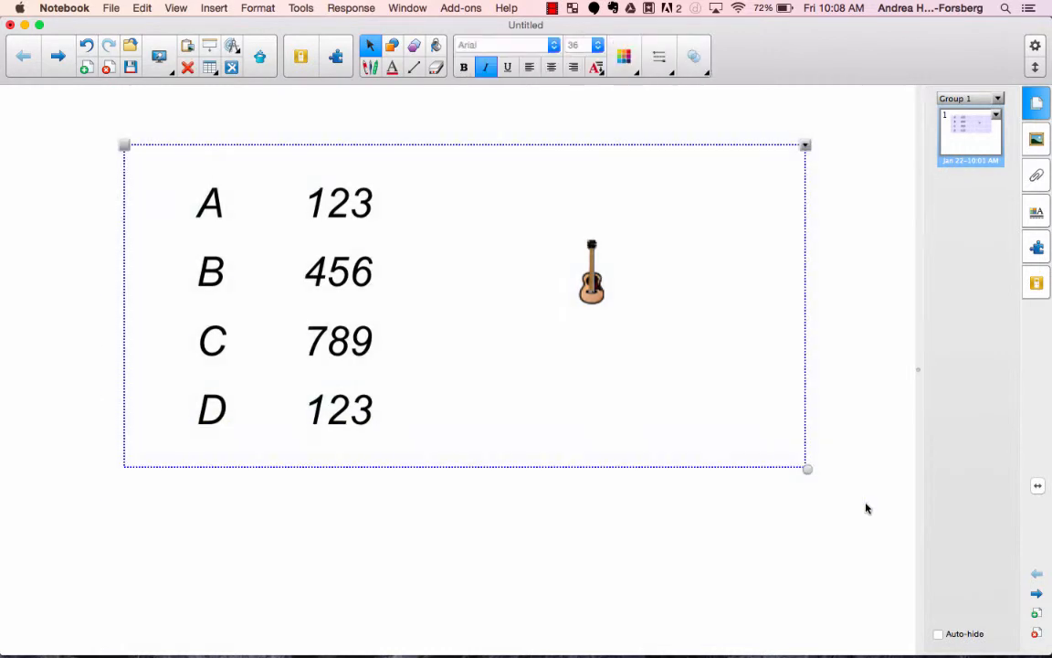
left_click(1036, 212)
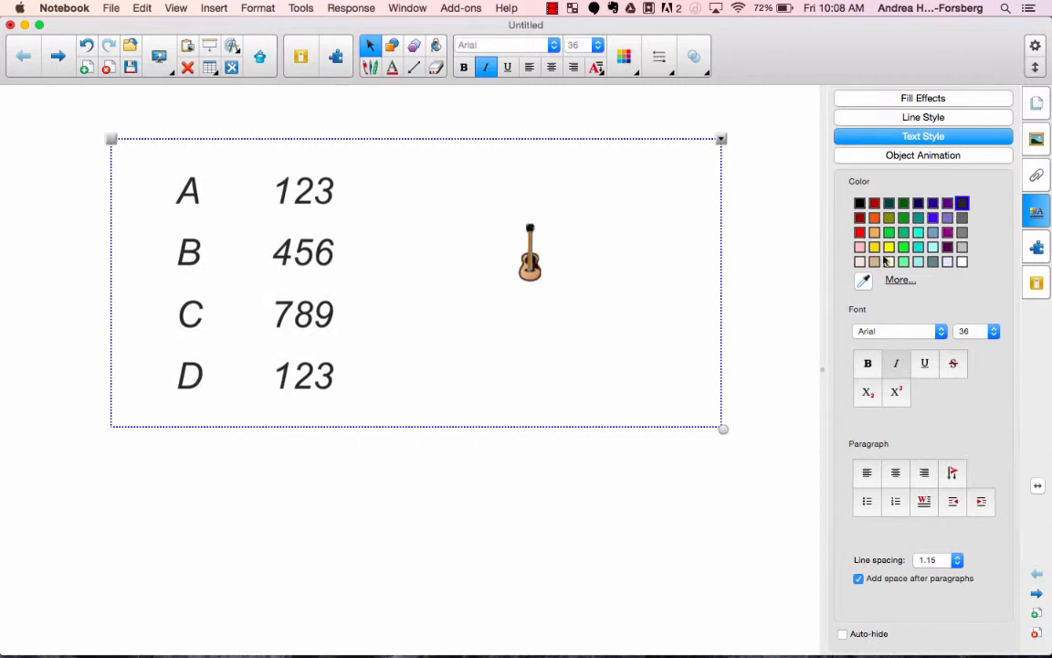
left_click(914, 119)
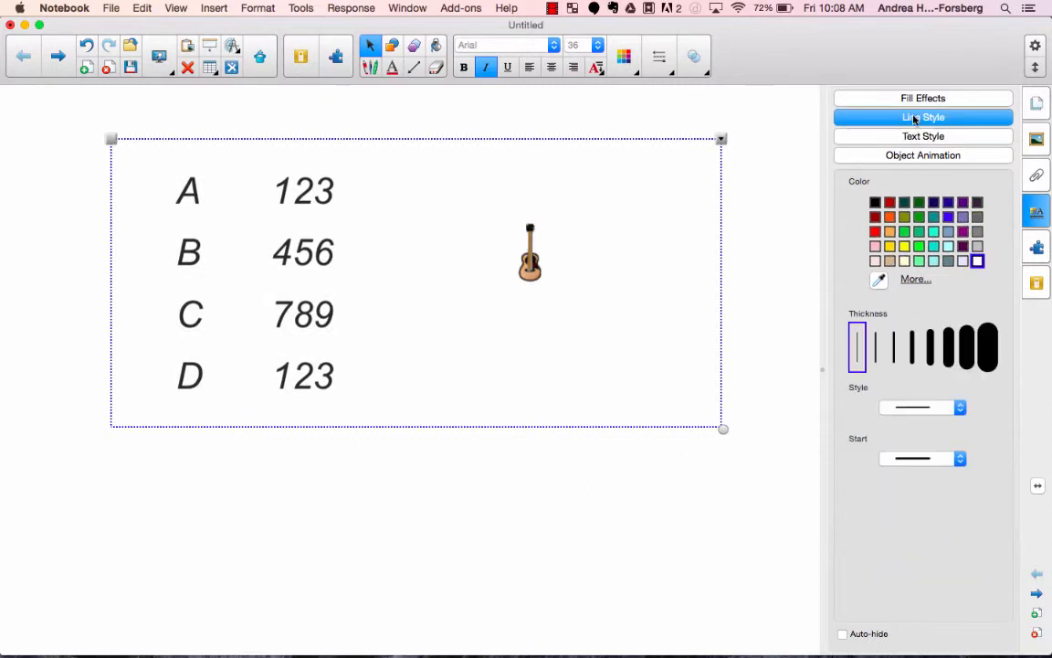
left_click(977, 201)
left_click(615, 479)
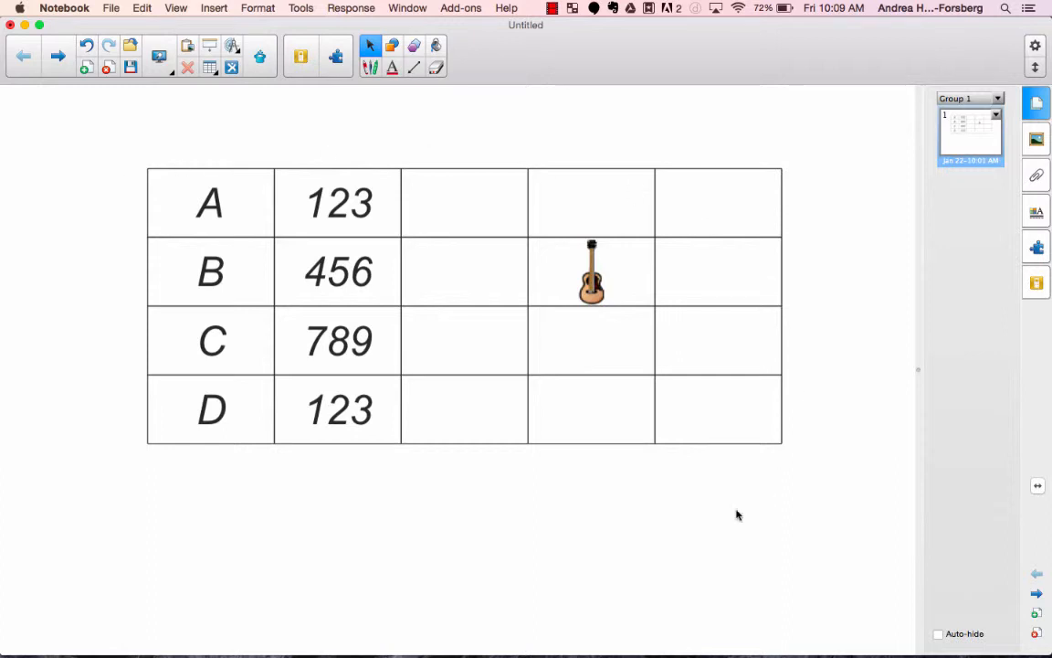
Step: Add a cell shade to all four cells of the table's first column
left_click(165, 194)
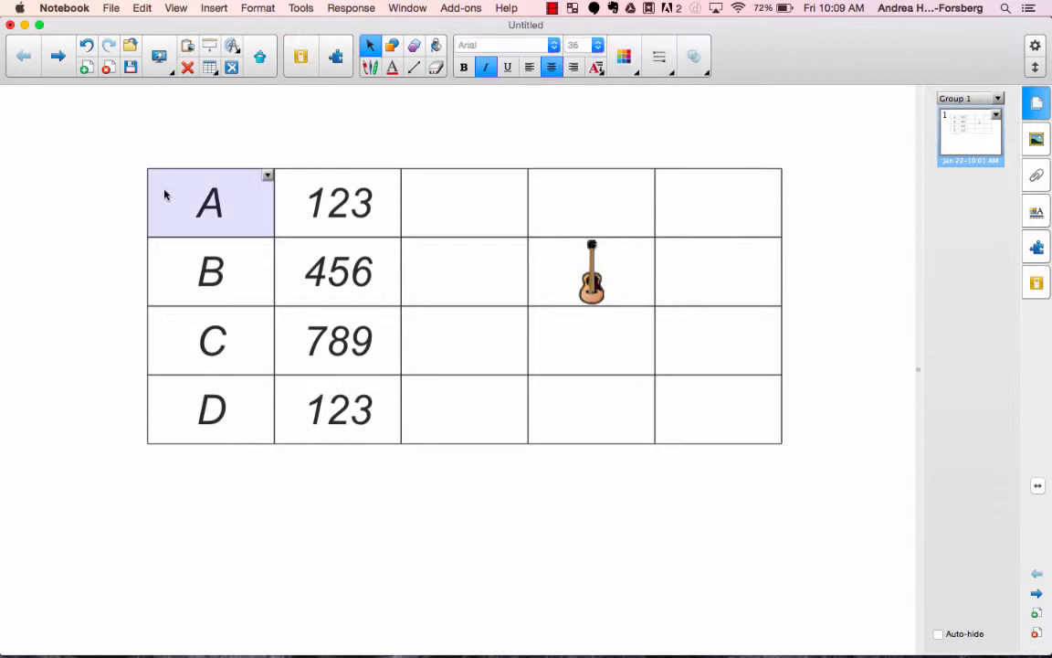
left_click(82, 211)
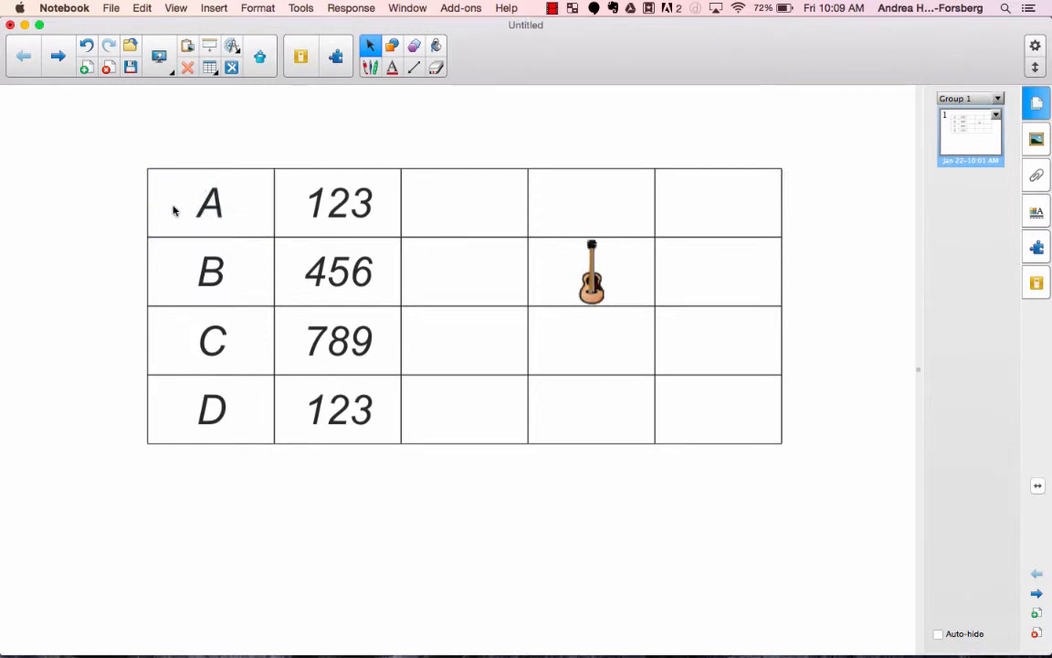
left_click_drag(174, 193, 251, 418)
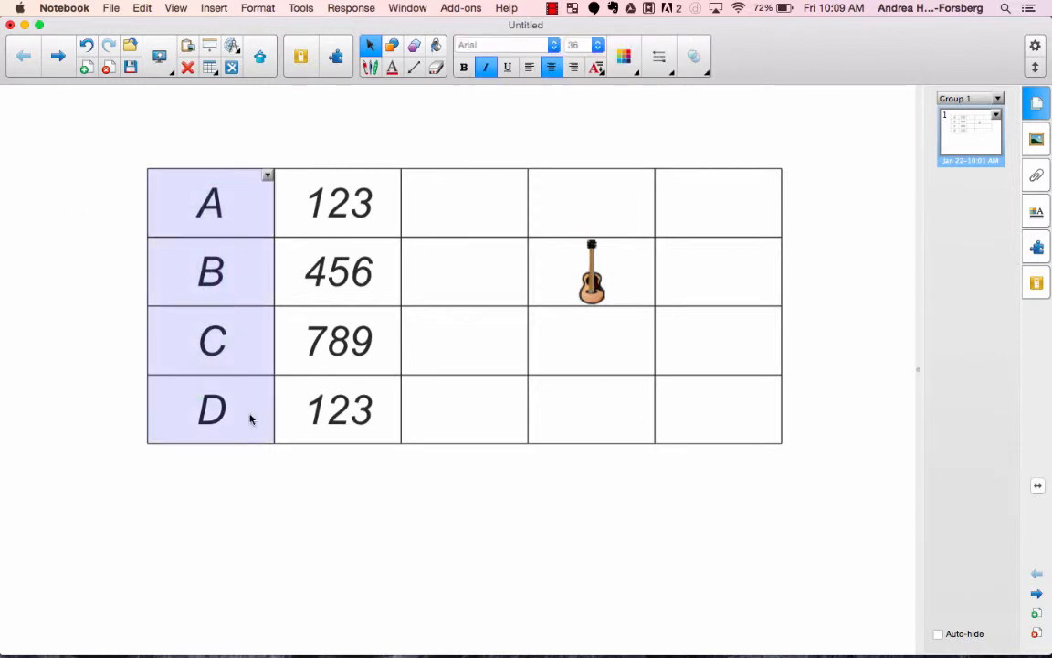
left_click(267, 177)
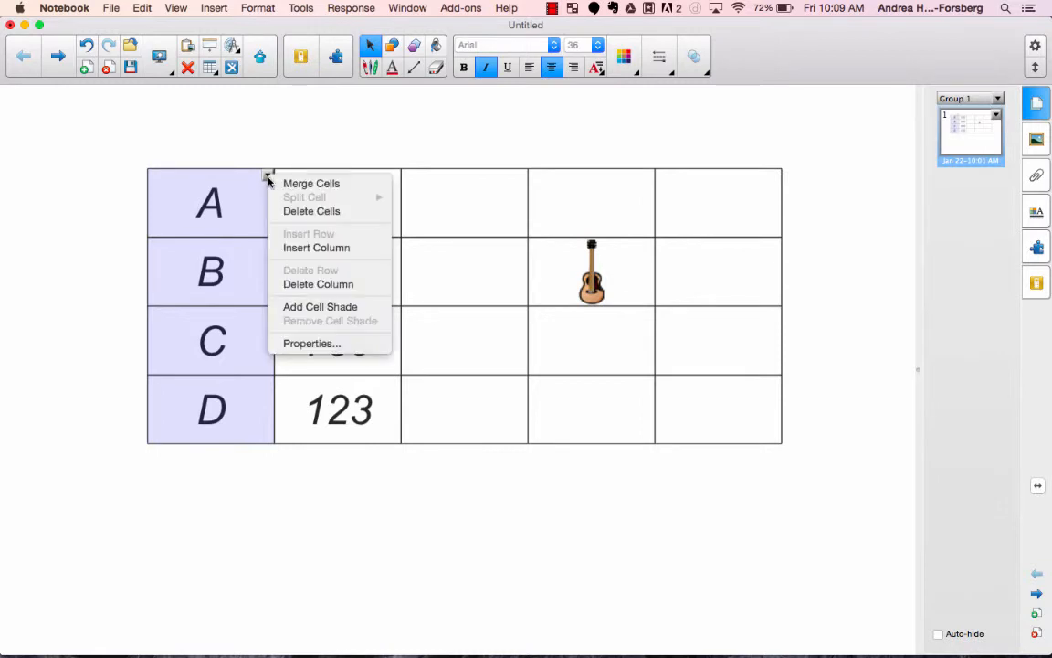
left_click(308, 308)
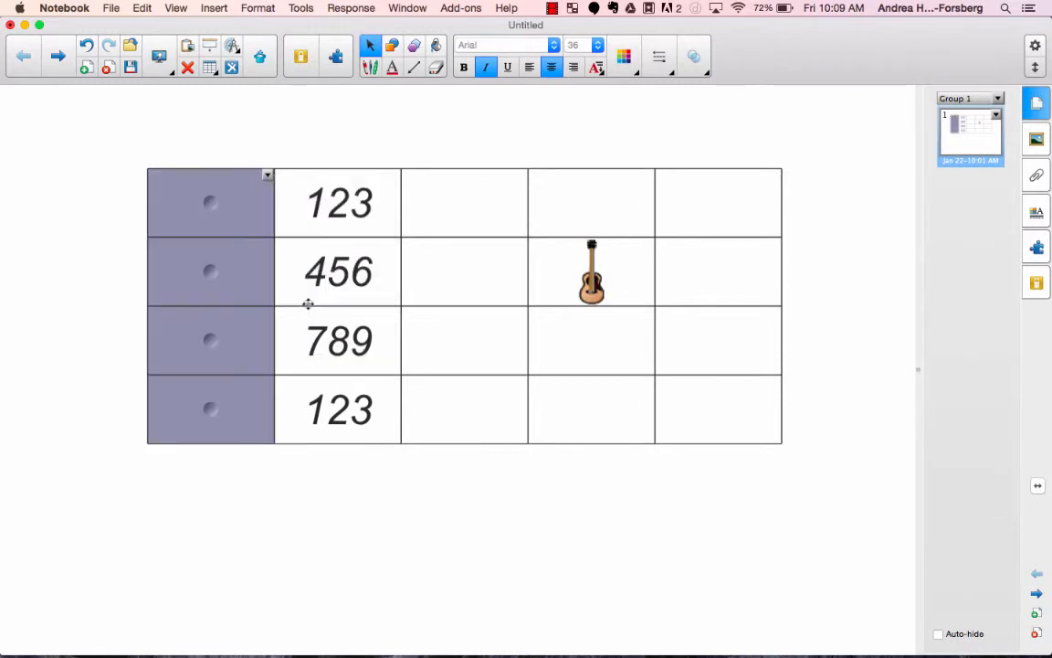
left_click(310, 532)
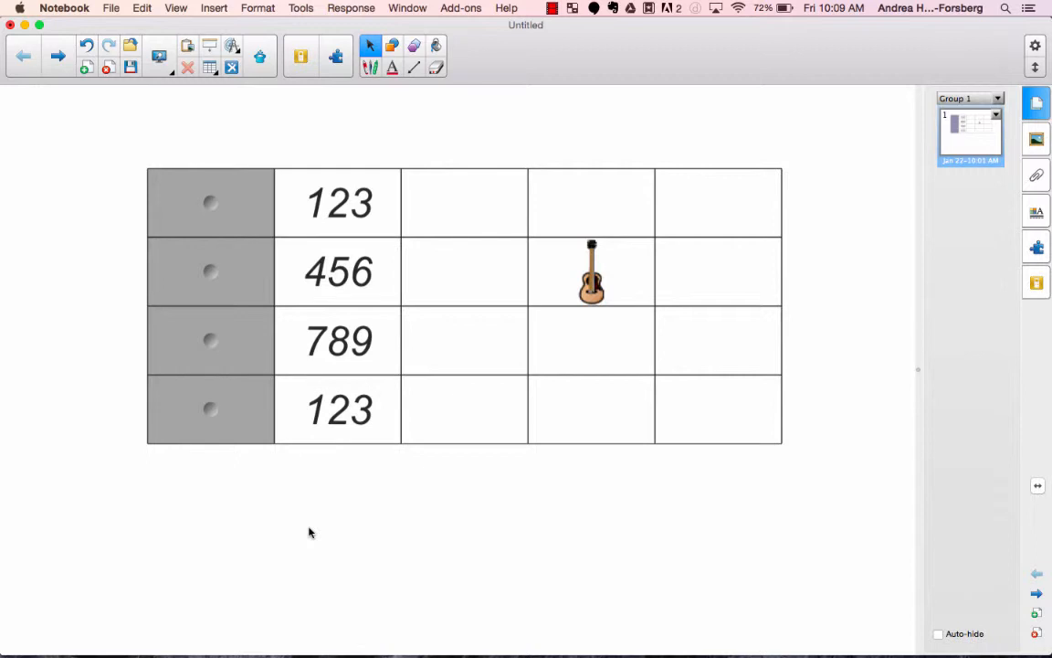
Step: Reveal the first cell beneath its shade and cover it again
left_click(211, 207)
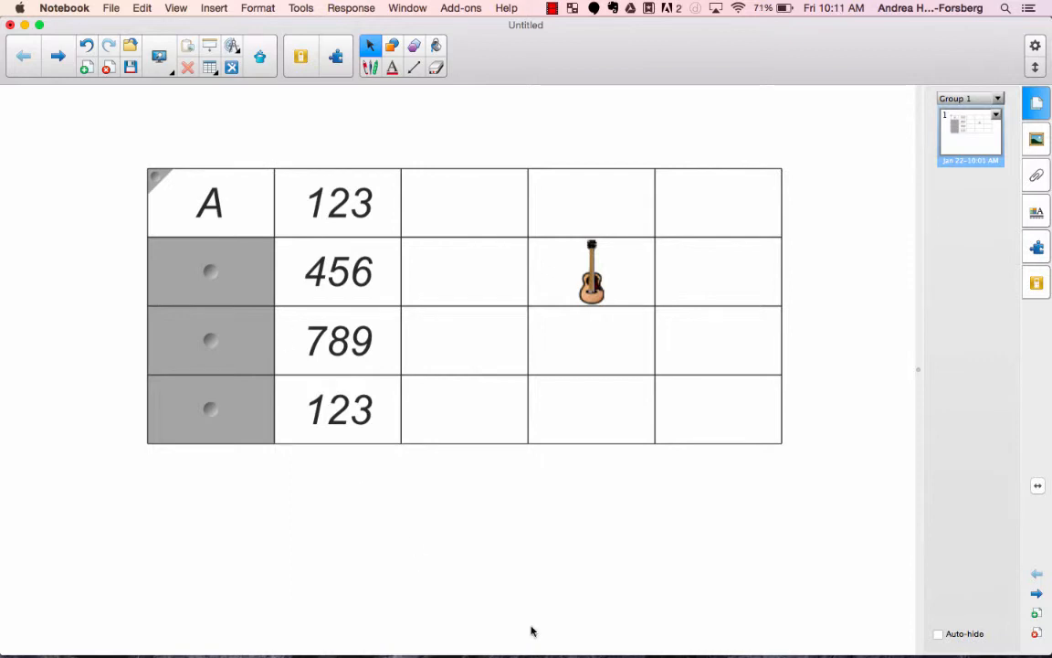
left_click(155, 181)
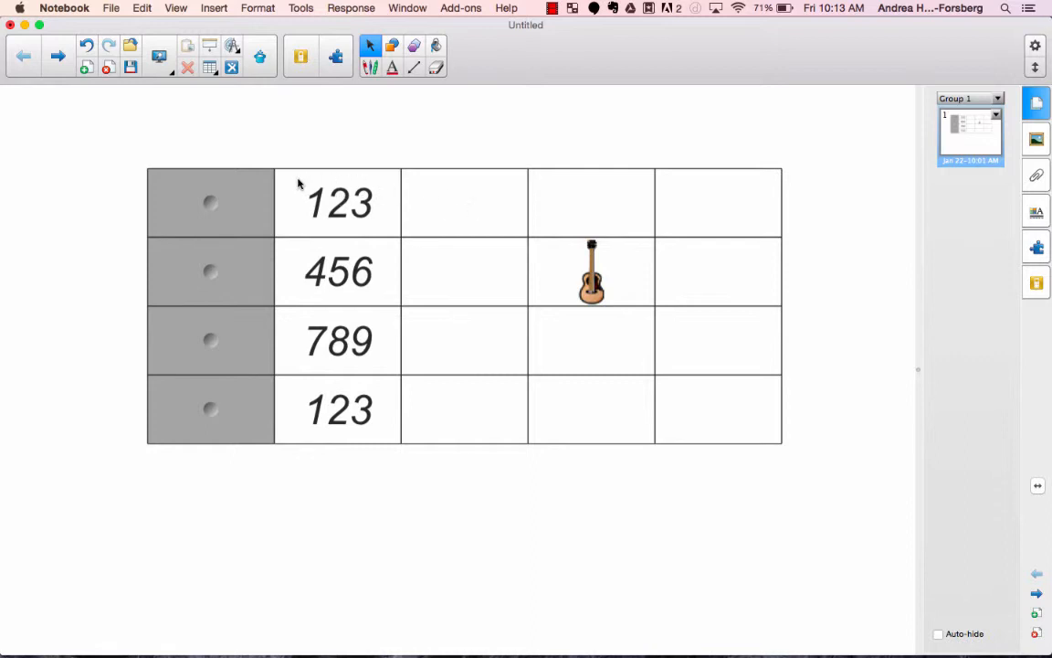
left_click(551, 8)
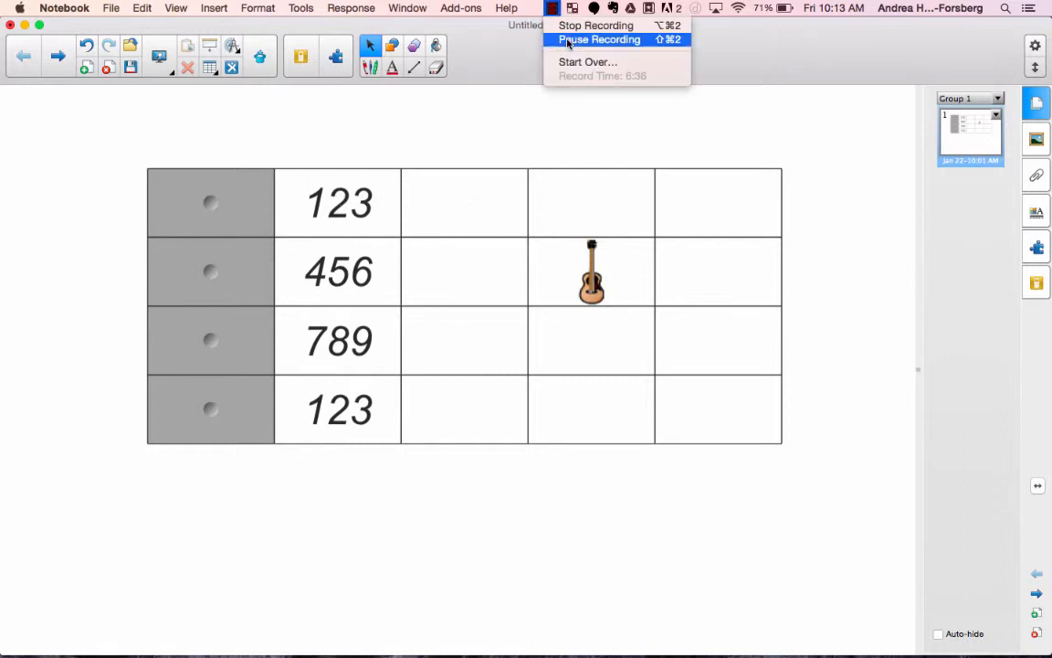
left_click(568, 40)
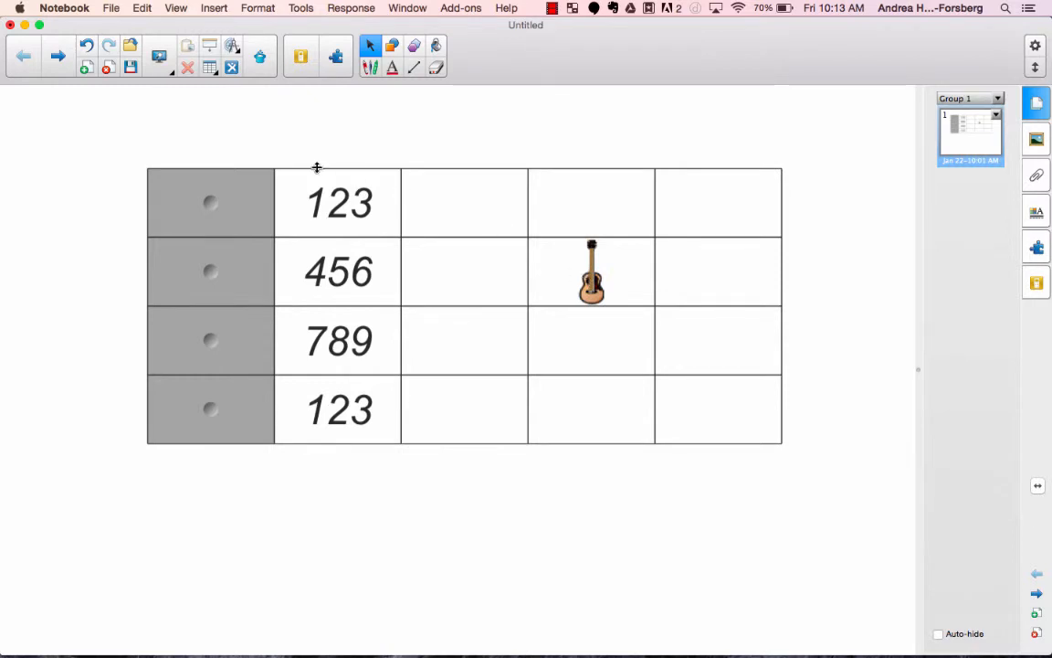
Step: Merge the top-row cell containing 123 with the empty cell beside it
left_click_drag(289, 197, 453, 208)
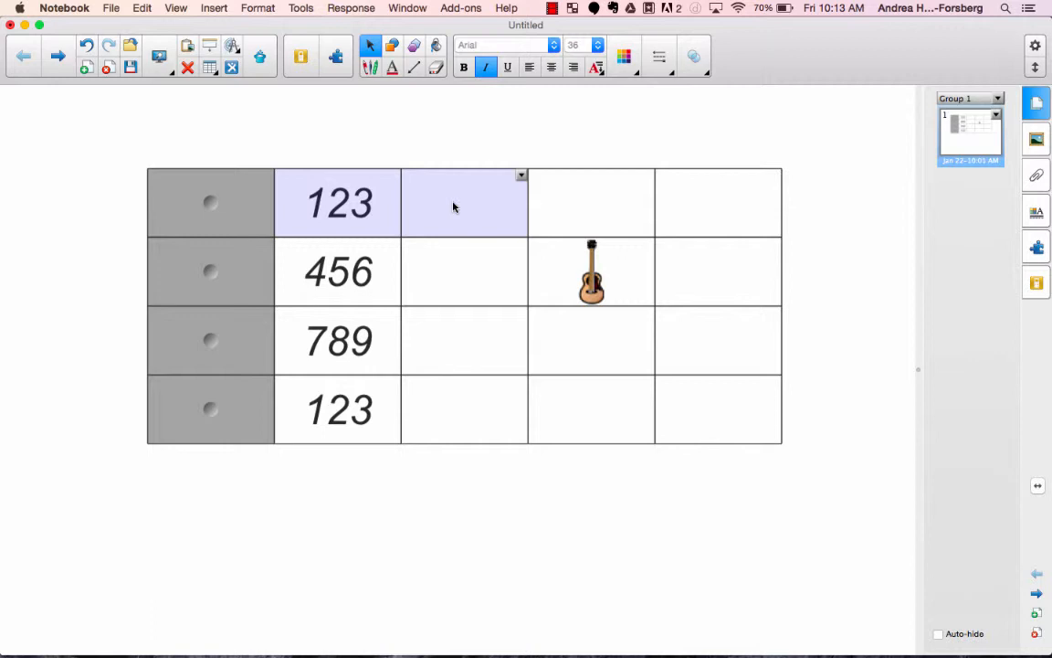
left_click(522, 176)
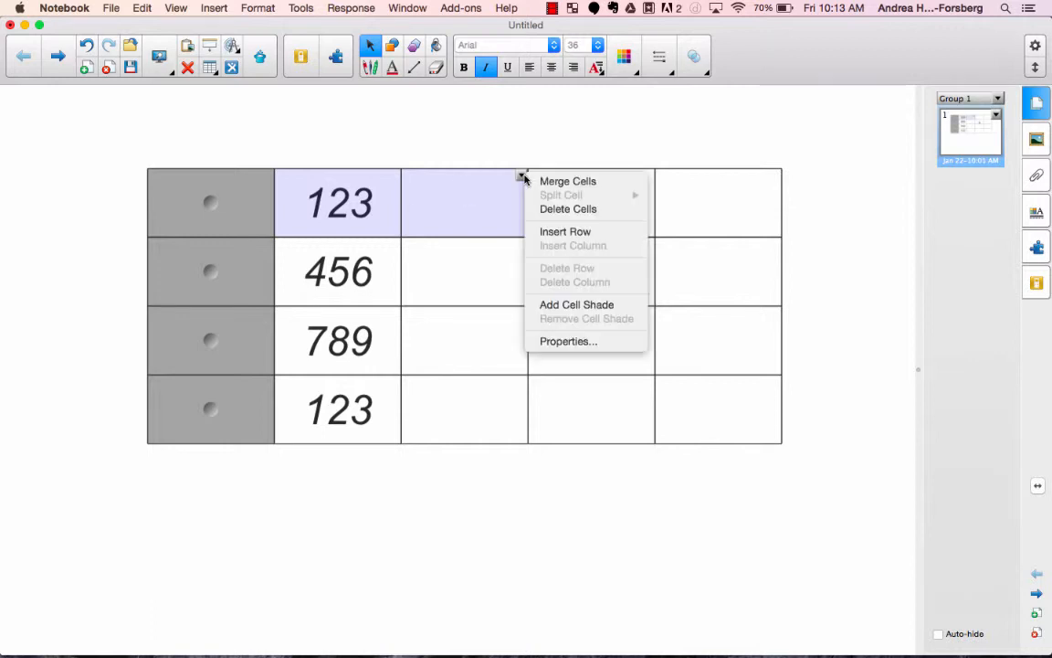
left_click(579, 182)
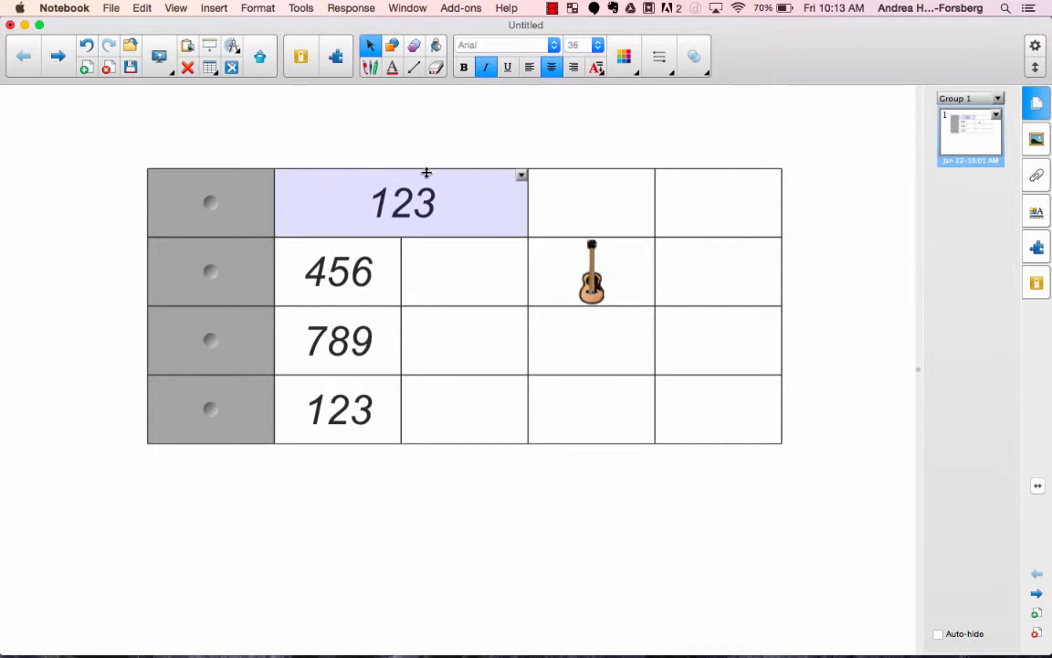
left_click(336, 205)
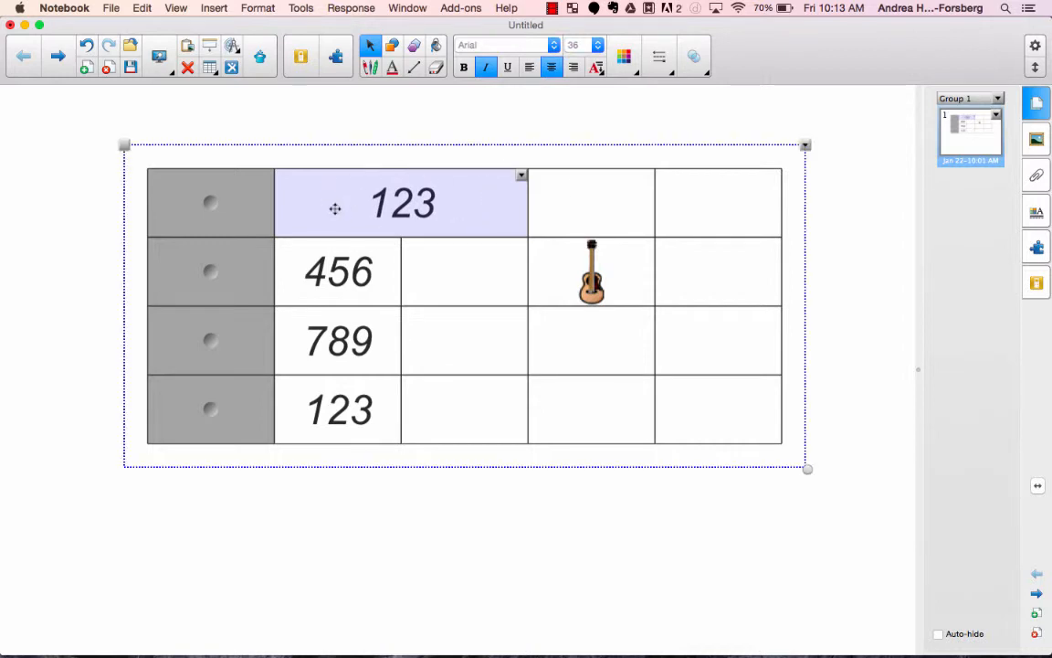
left_click(463, 503)
Step: Merge the widened 123 cell with the two remaining empty cells of the top row
left_click_drag(343, 204, 712, 206)
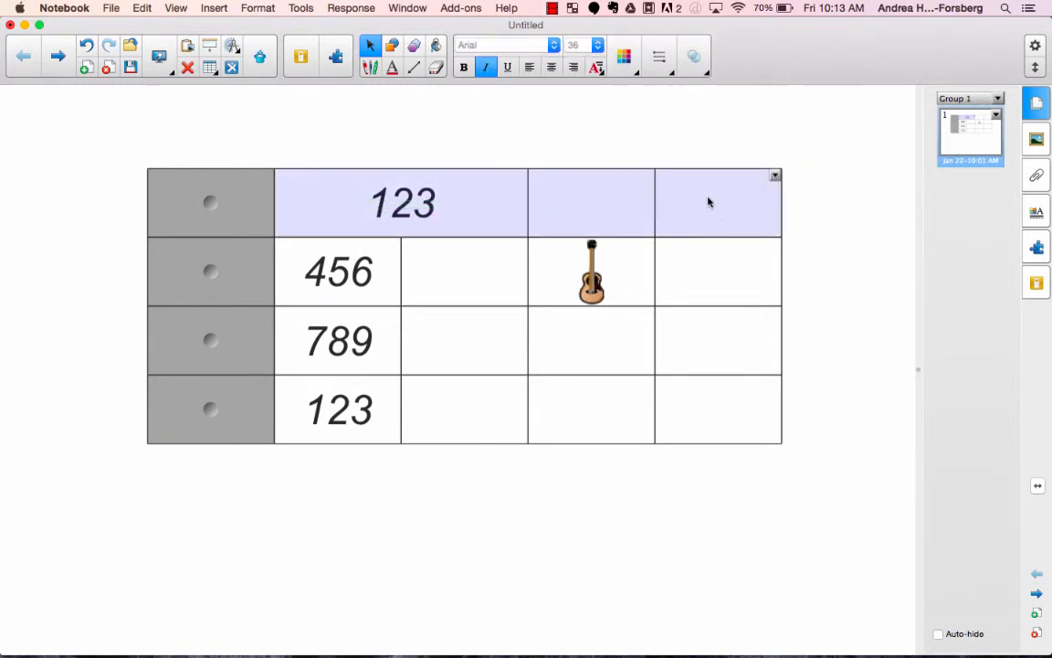
left_click(775, 177)
left_click(811, 178)
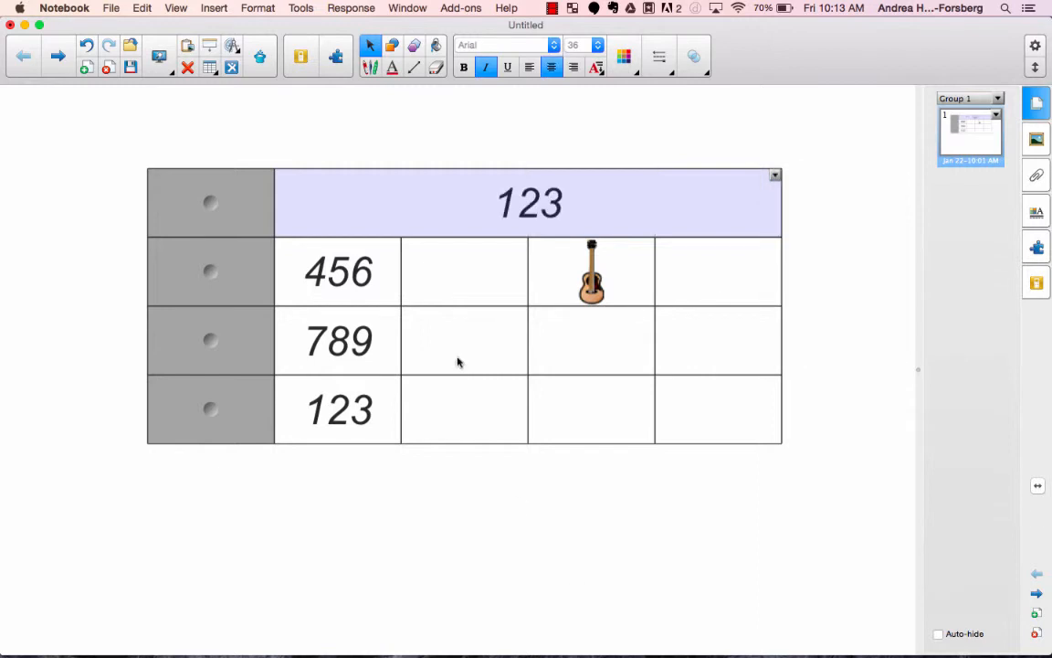
left_click(554, 496)
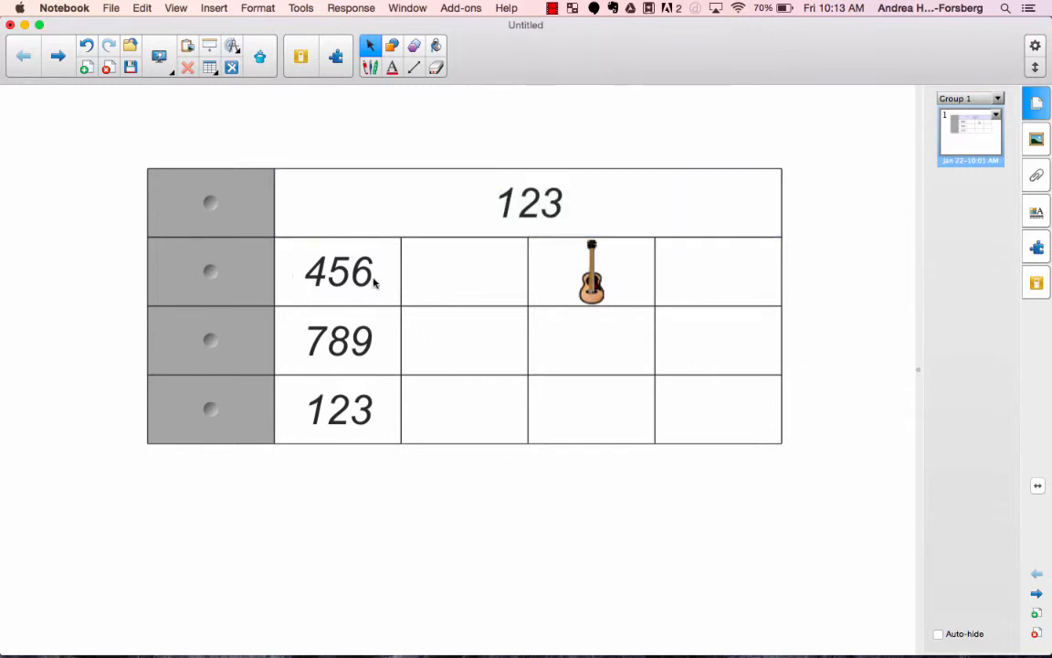
Step: Merge the three empty cells of the third column below the top row into one tall cell
left_click_drag(452, 299, 469, 422)
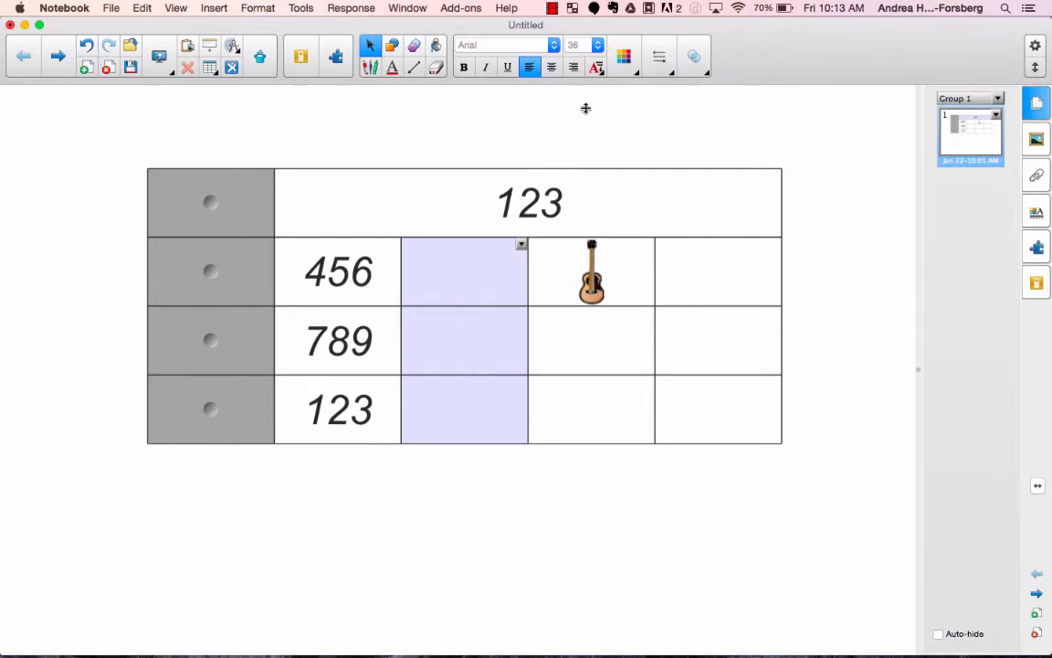
left_click(520, 245)
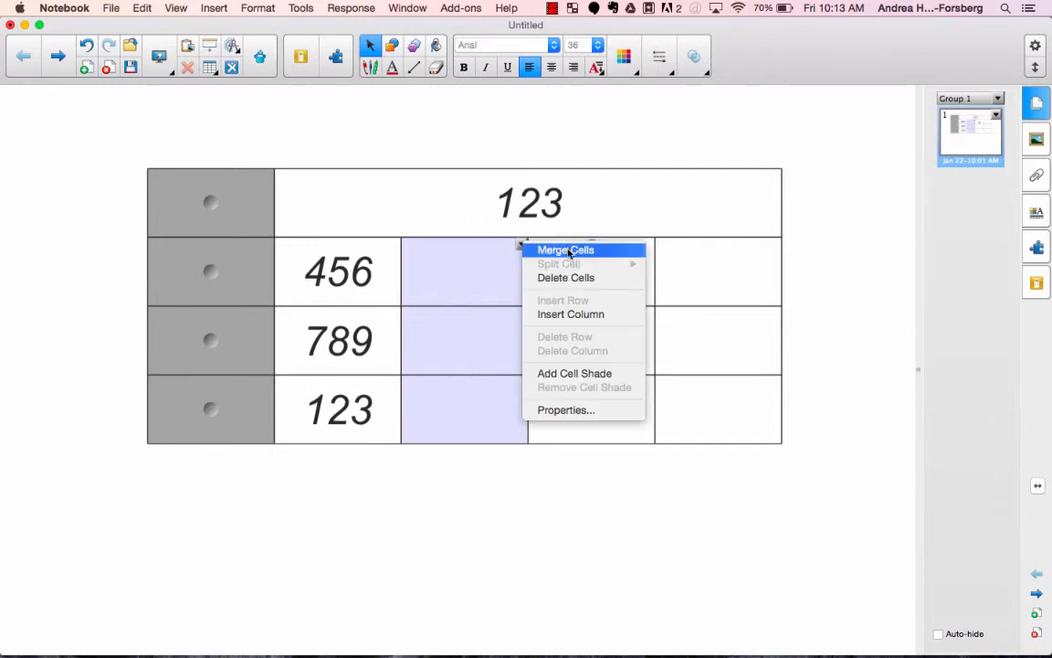
left_click(534, 248)
left_click(562, 534)
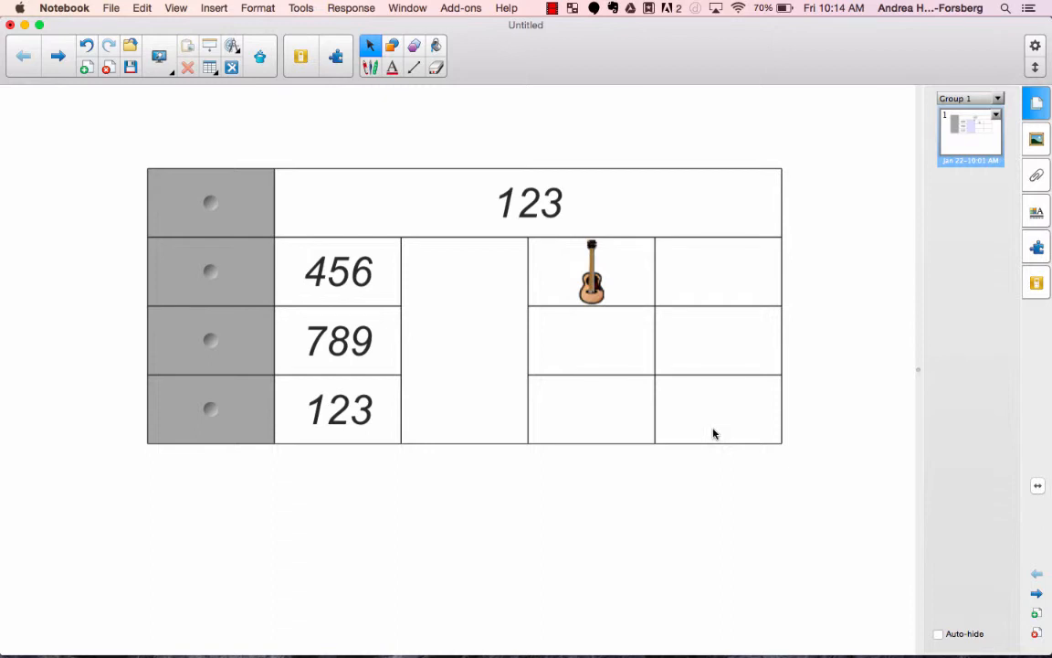
Step: Delete the cells of the table's last column together with the merged 123 cell above them
left_click_drag(715, 434, 726, 173)
left_click(774, 176)
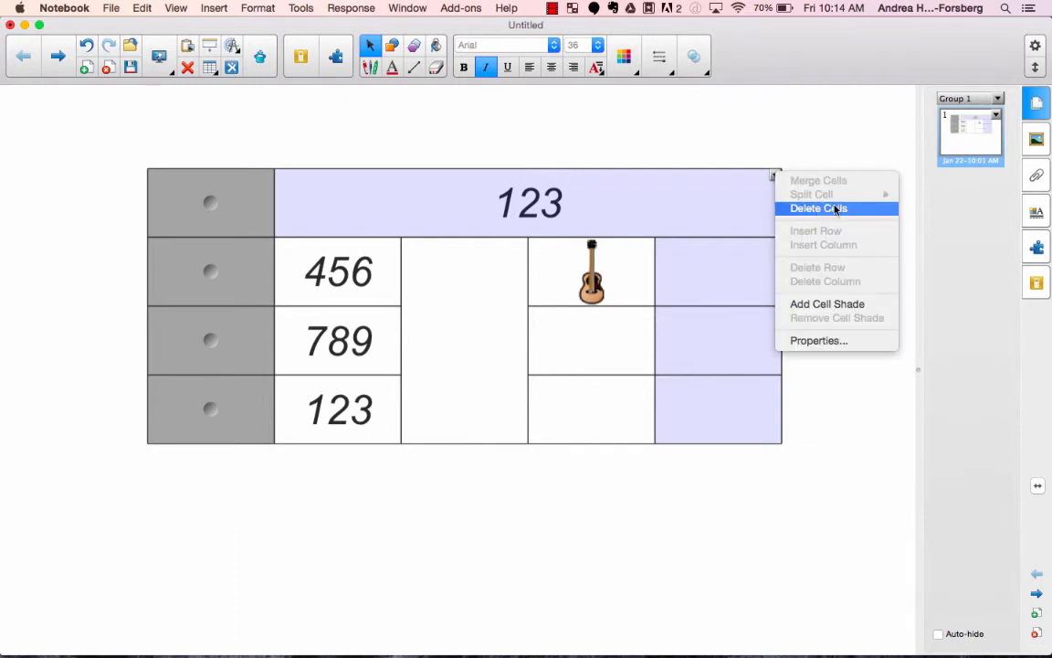
left_click(794, 209)
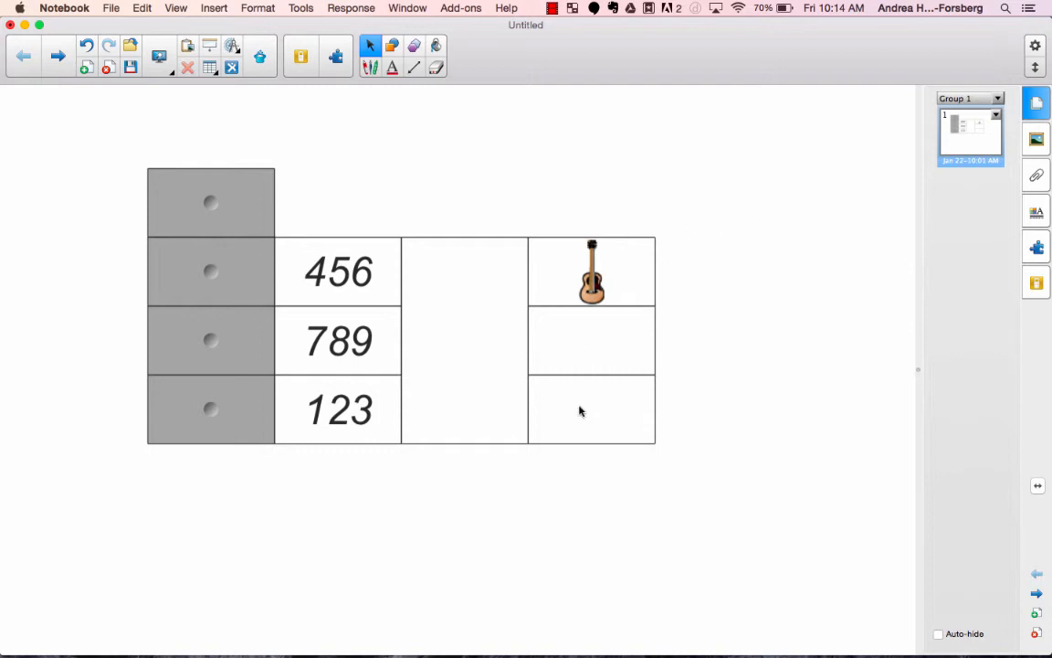
Step: Insert a new column next to the three cells of the guitar column
left_click_drag(605, 428, 635, 252)
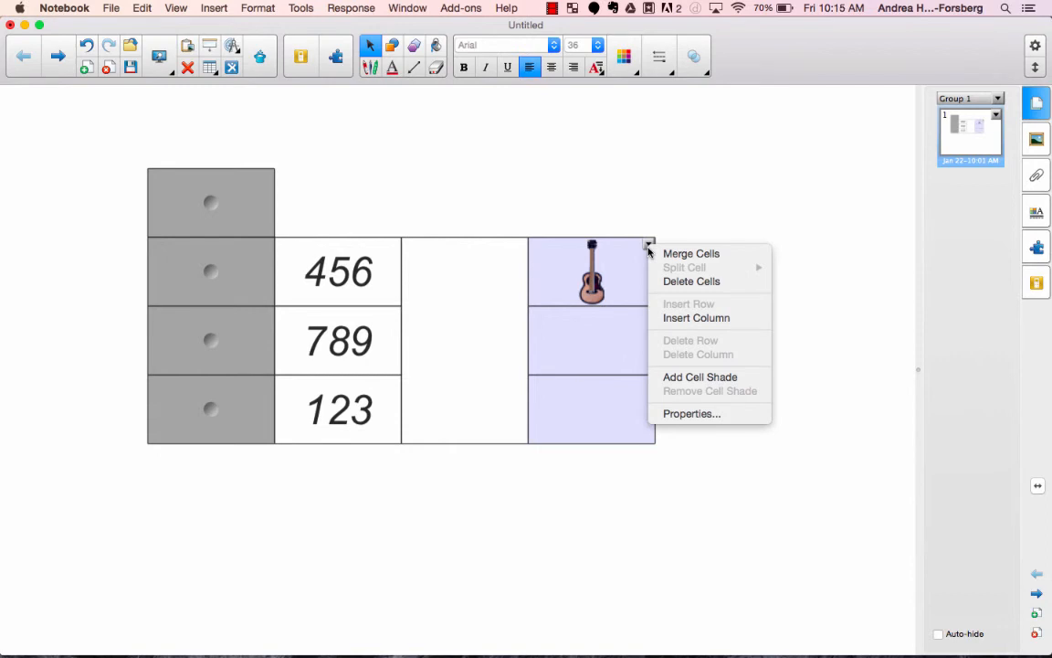
left_click(680, 319)
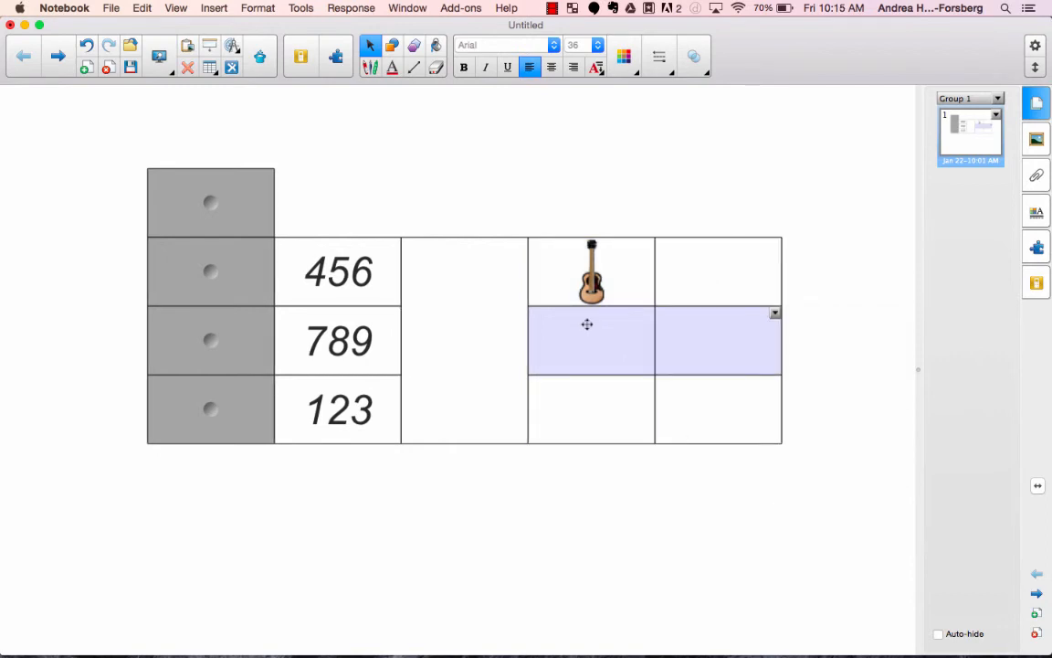
left_click(578, 523)
Step: Insert a new row at the two cells directly beneath the guitar row, then deselect the table
left_click_drag(575, 342, 724, 343)
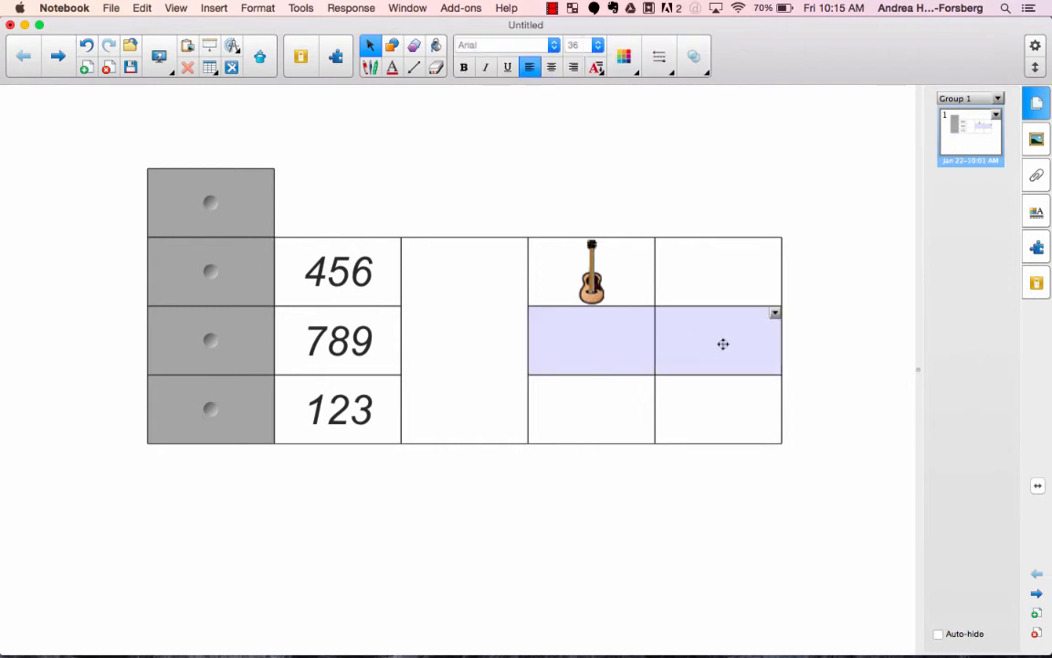
left_click(775, 314)
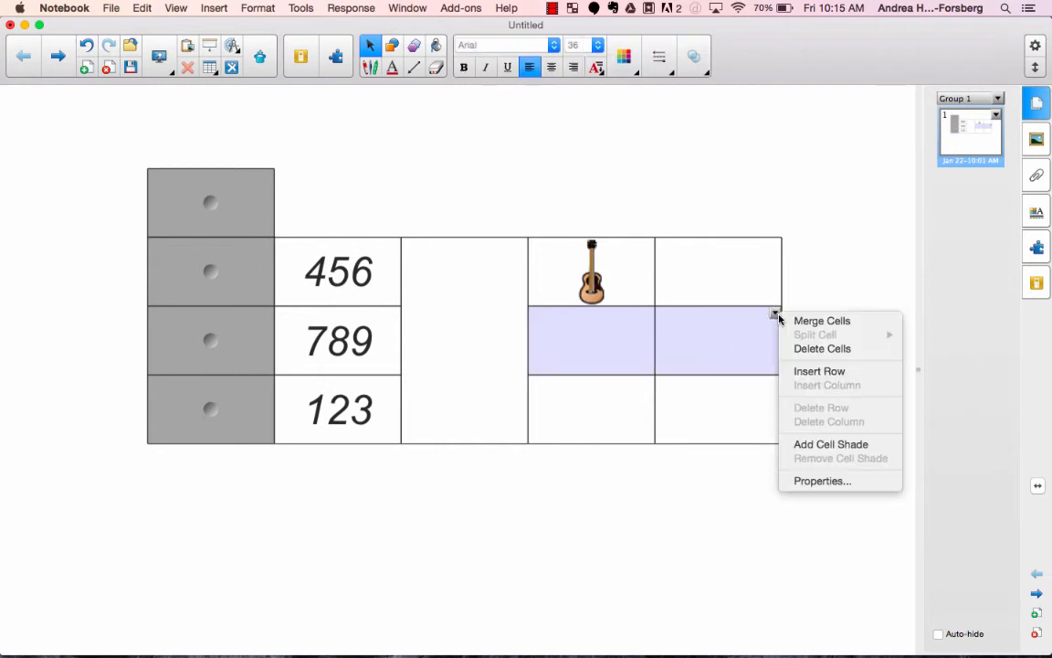
left_click(816, 371)
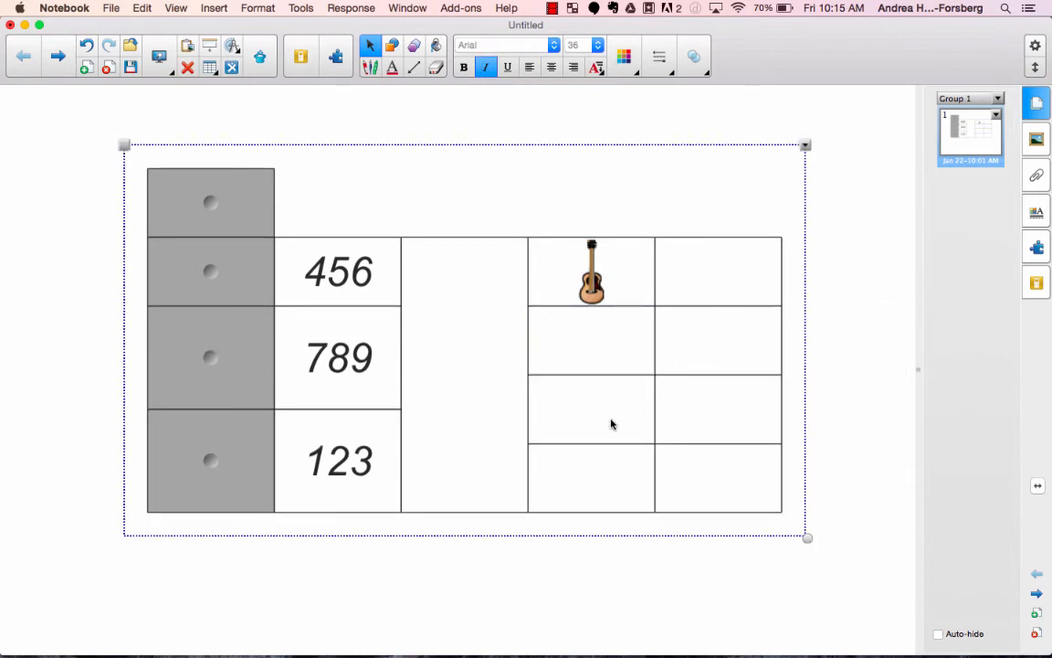
left_click(846, 505)
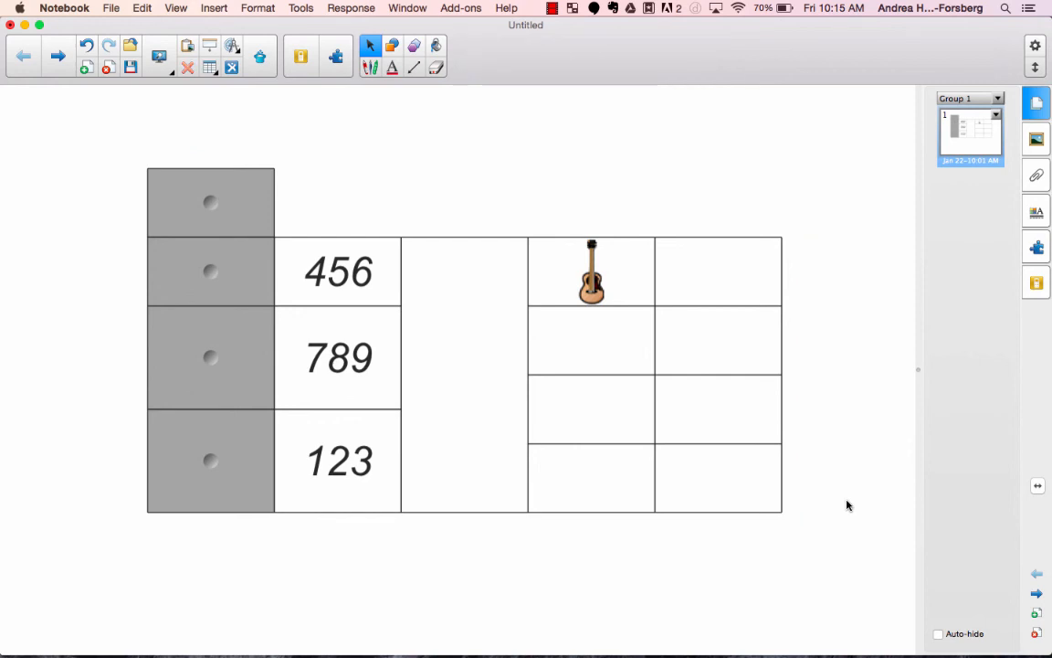
Step: Split the tall merged cell between the number and guitar columns into 2 rows
left_click(469, 348)
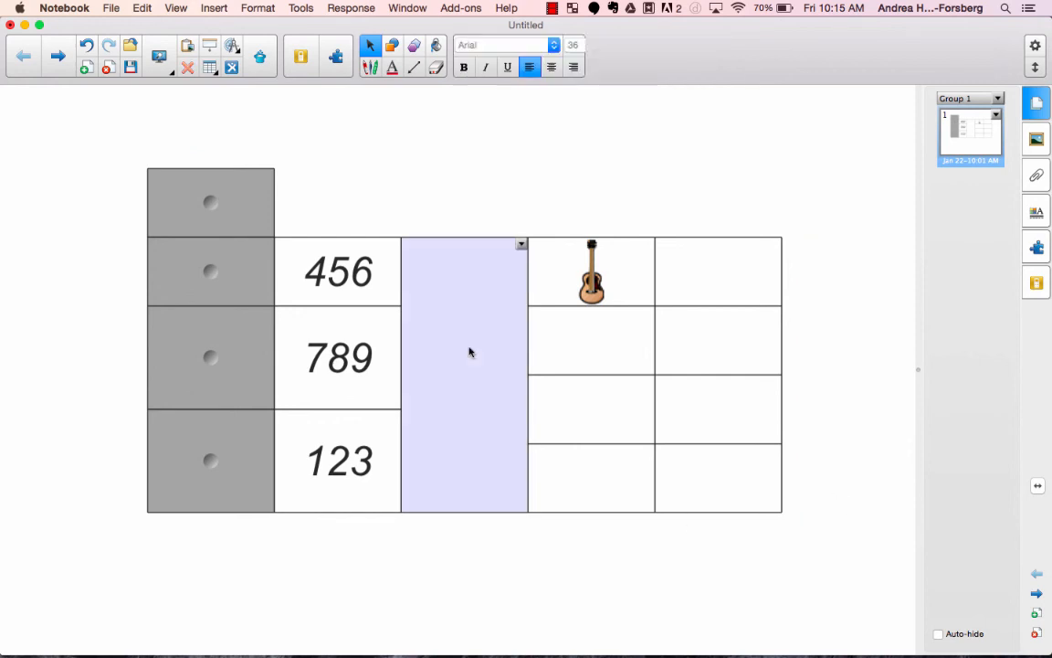
left_click(521, 245)
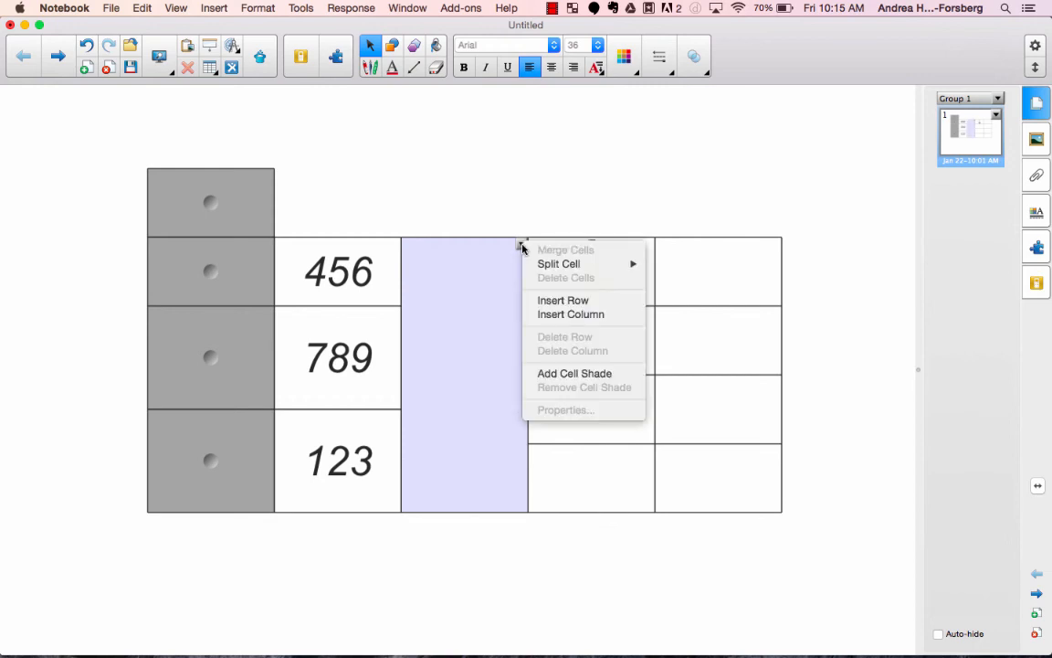
mouse_move(570, 265)
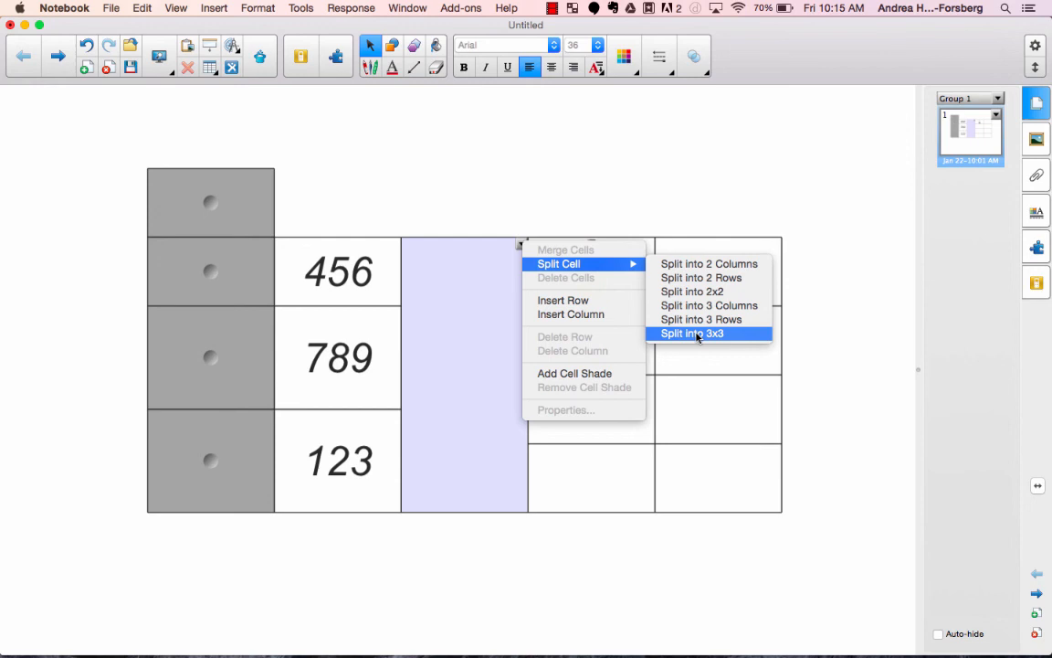
left_click(704, 278)
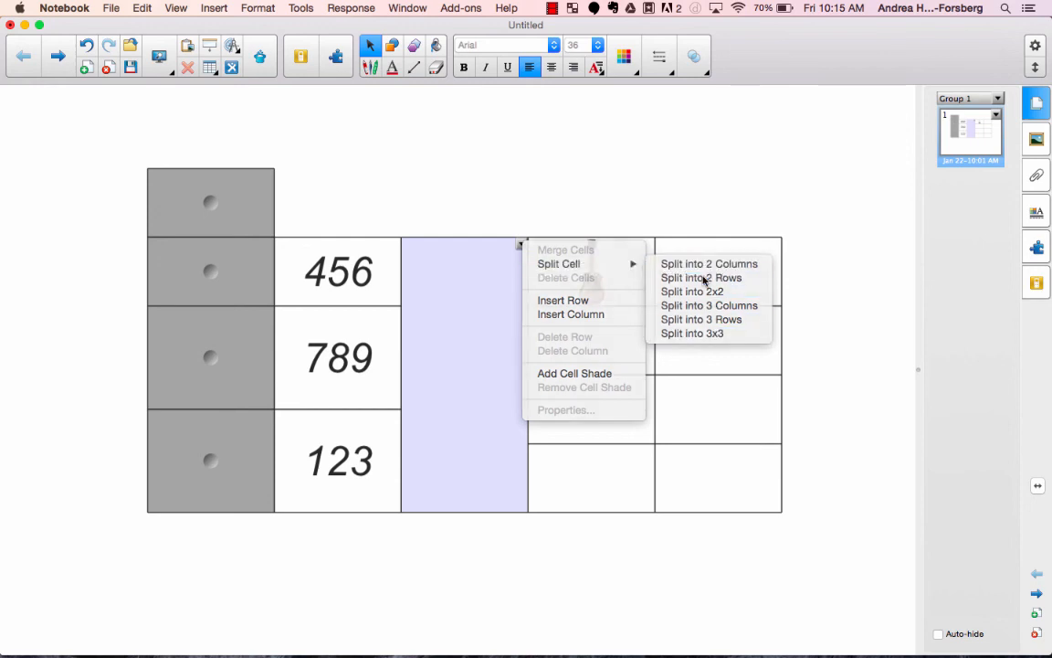